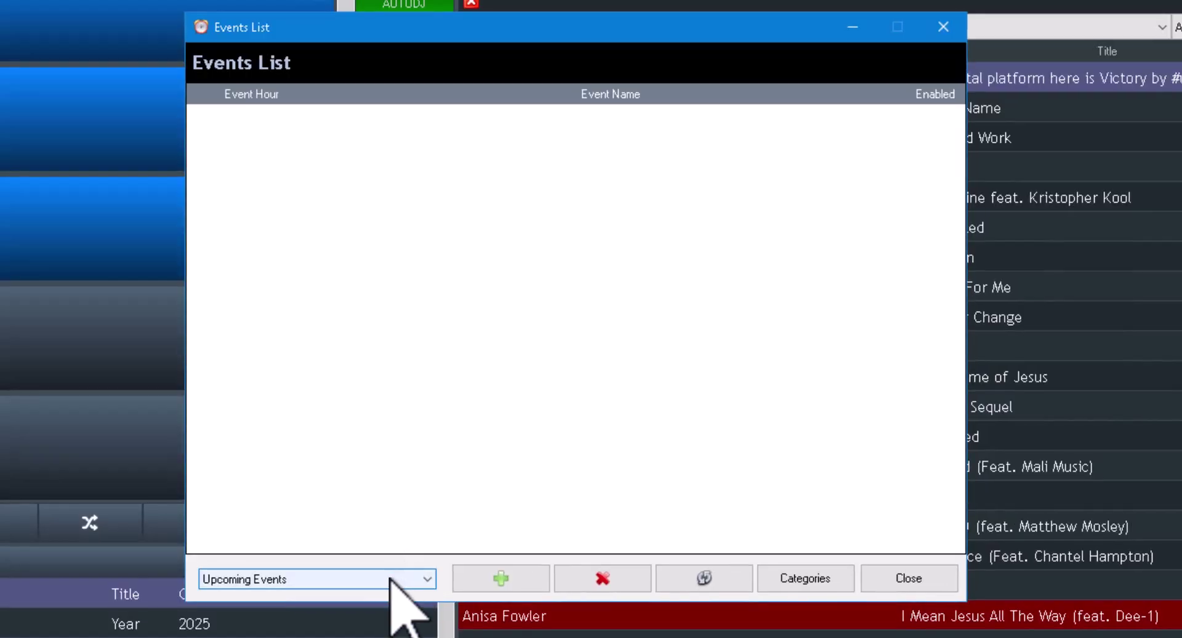
- Switch the Events List filter to Individual Events and begin adding a new event
left_click(390, 578)
left_click(338, 623)
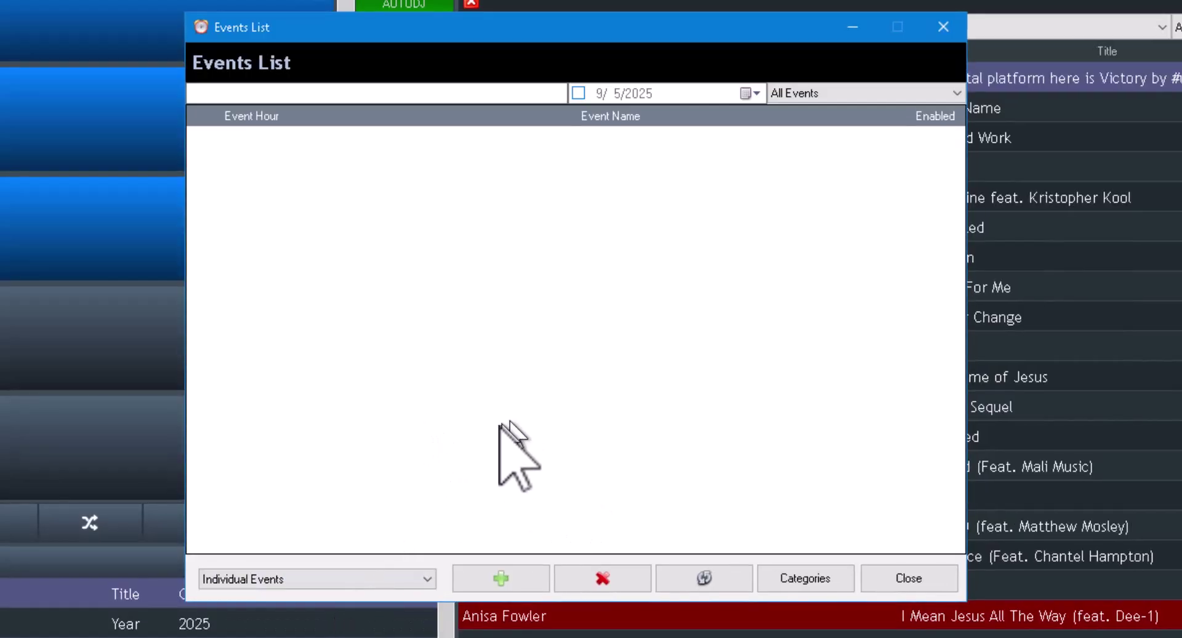
left_click(502, 578)
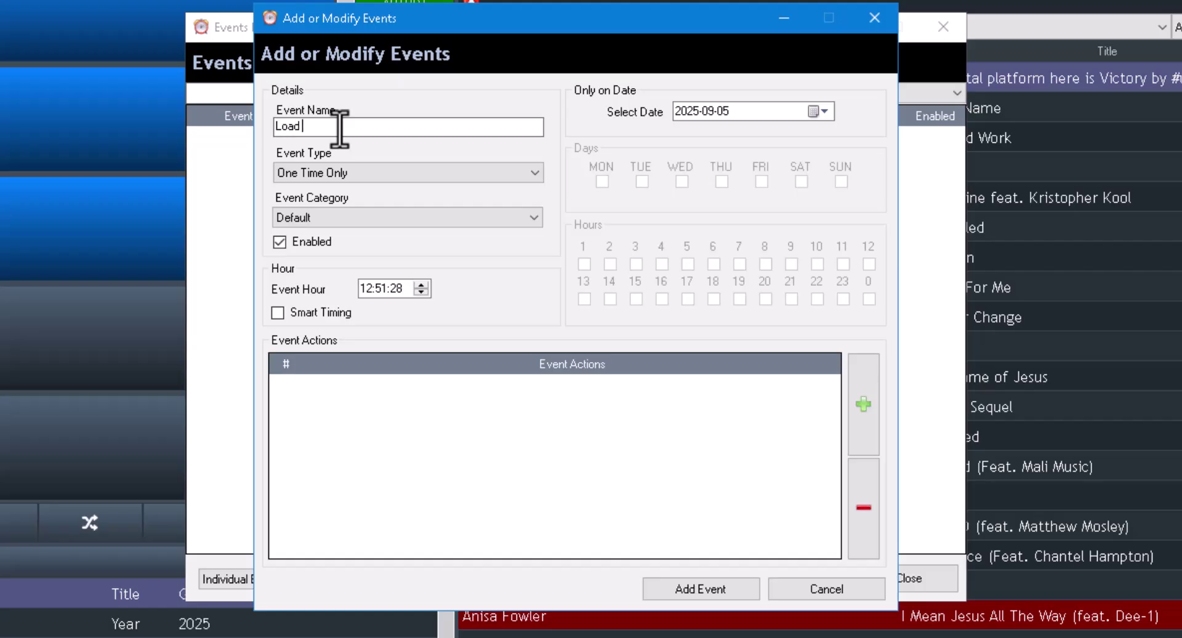
- Enter 'Load Specific Song' as the event name
type("Specific Song")
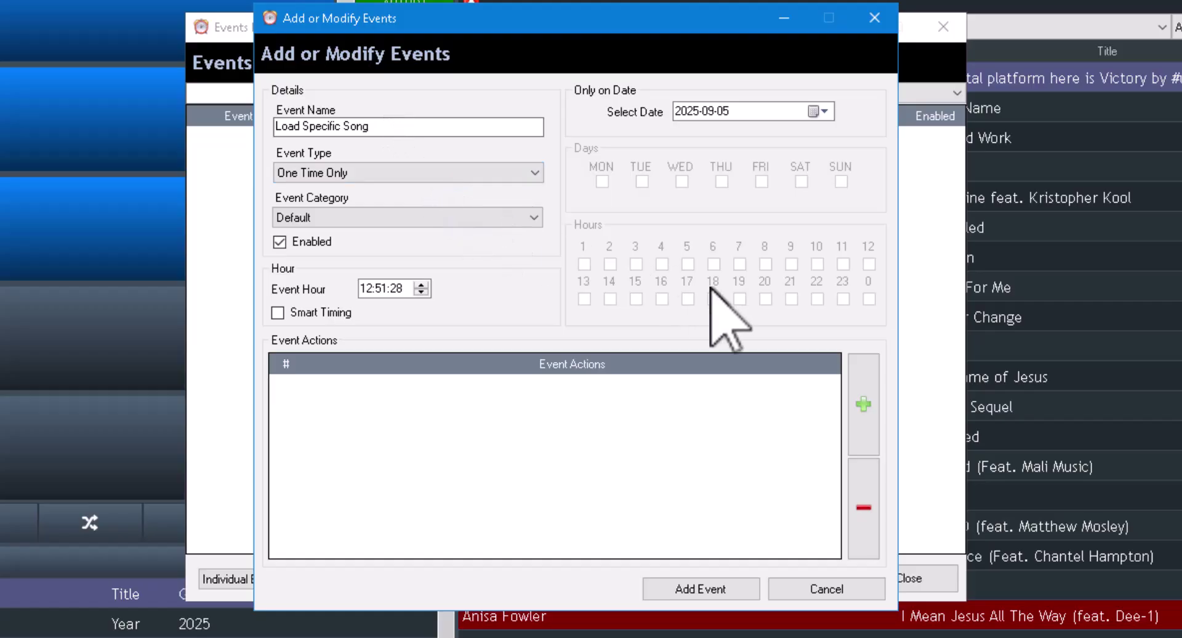
- Open the Event Actions dialog and scroll through the available actions
left_click(861, 383)
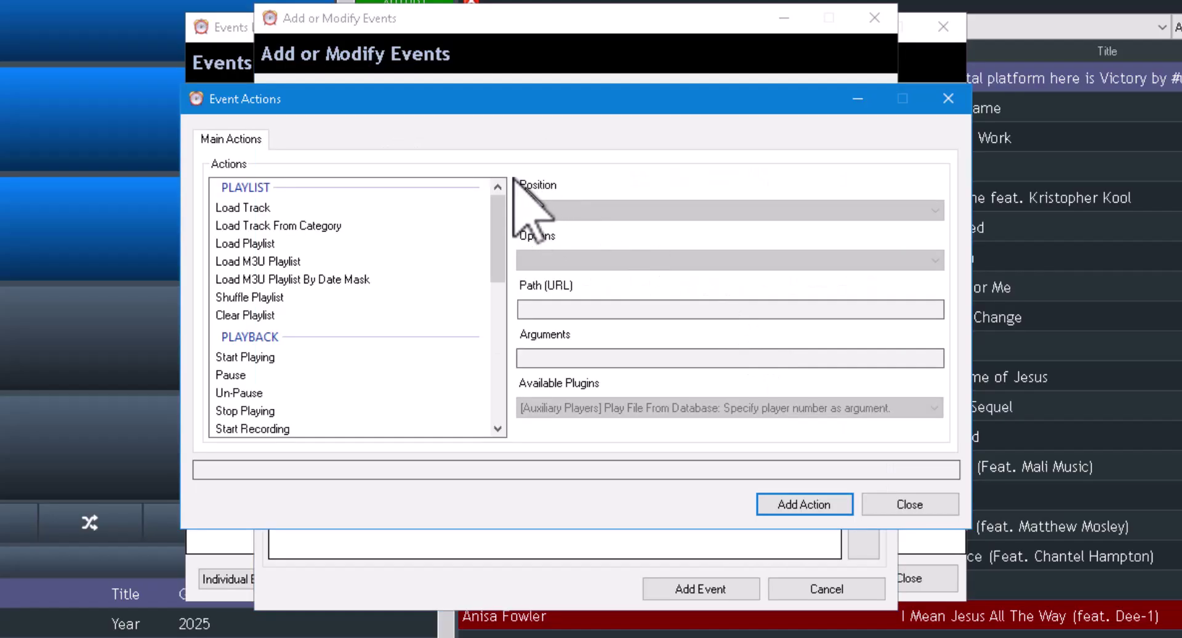
scroll(504, 225, "down", 1)
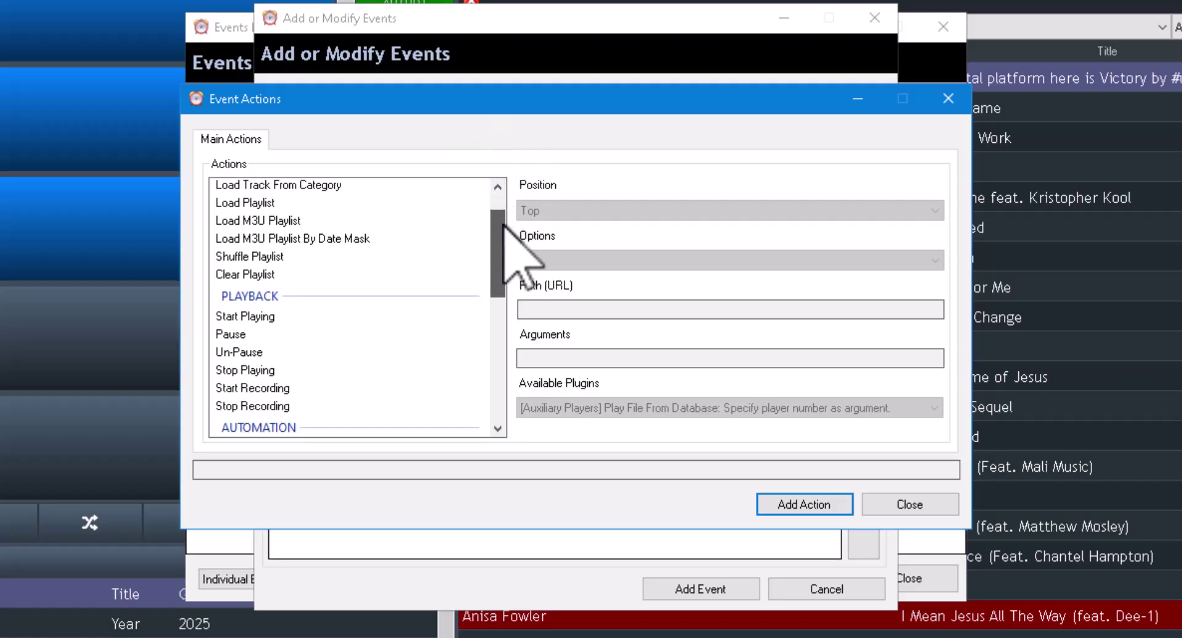
left_click_drag(503, 224, 495, 372)
scroll(467, 250, "up", 10)
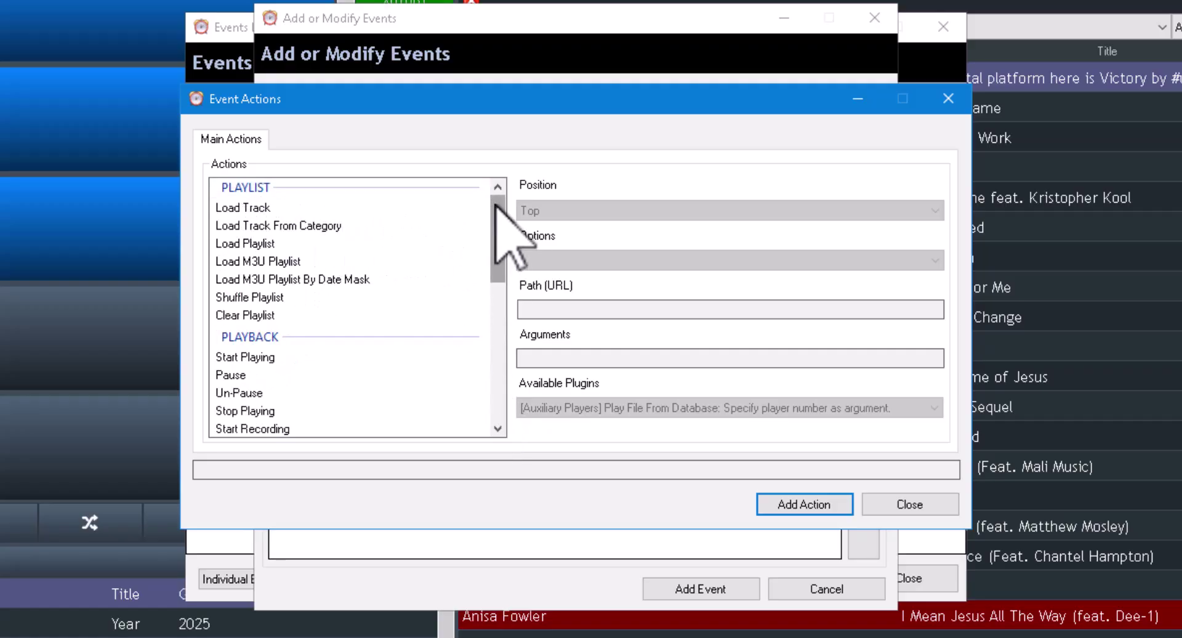
scroll(495, 223, "down", 1)
left_click_drag(497, 223, 500, 418)
- Review the Available Plugins list, then clear the plugin action choice
left_click(280, 424)
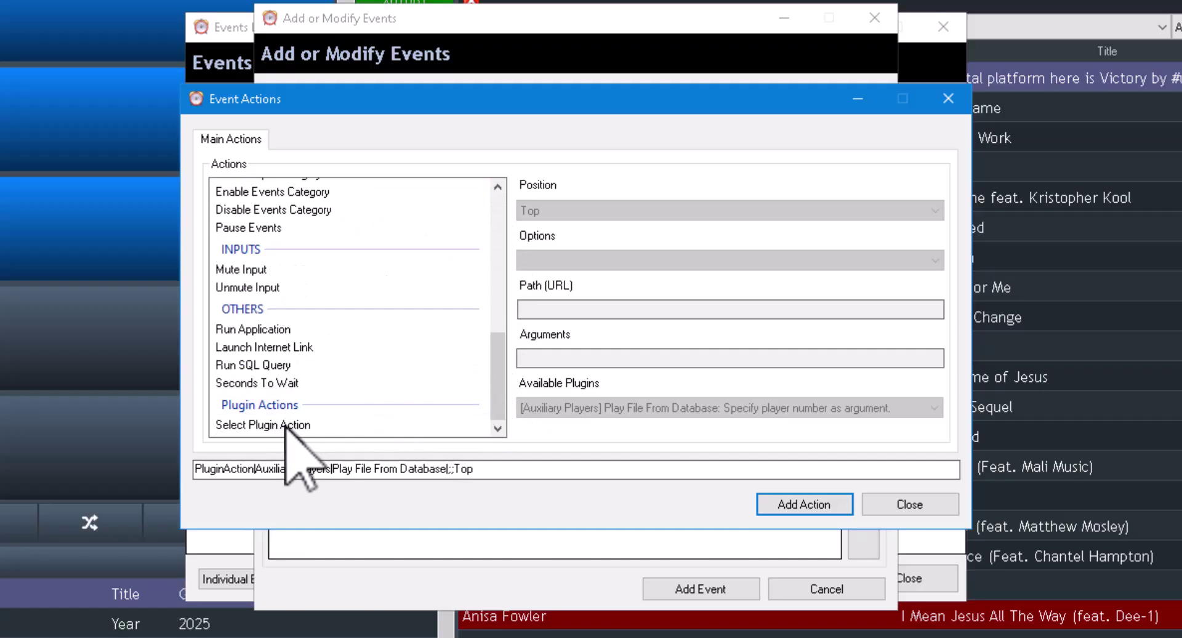
left_click(600, 408)
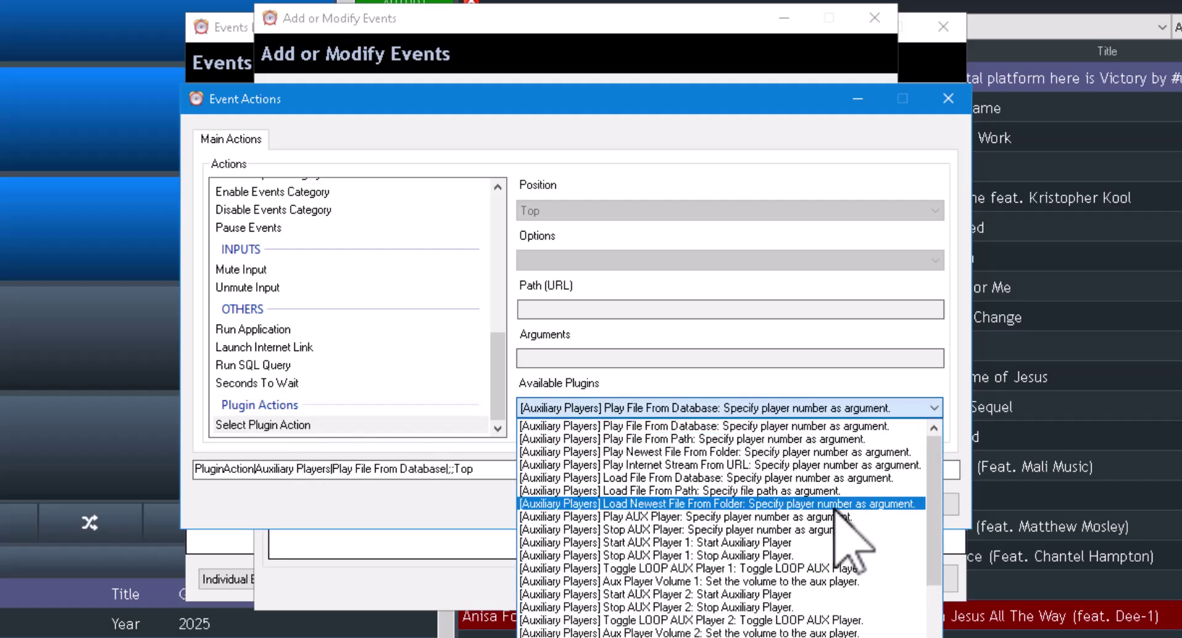
left_click_drag(936, 467, 966, 395)
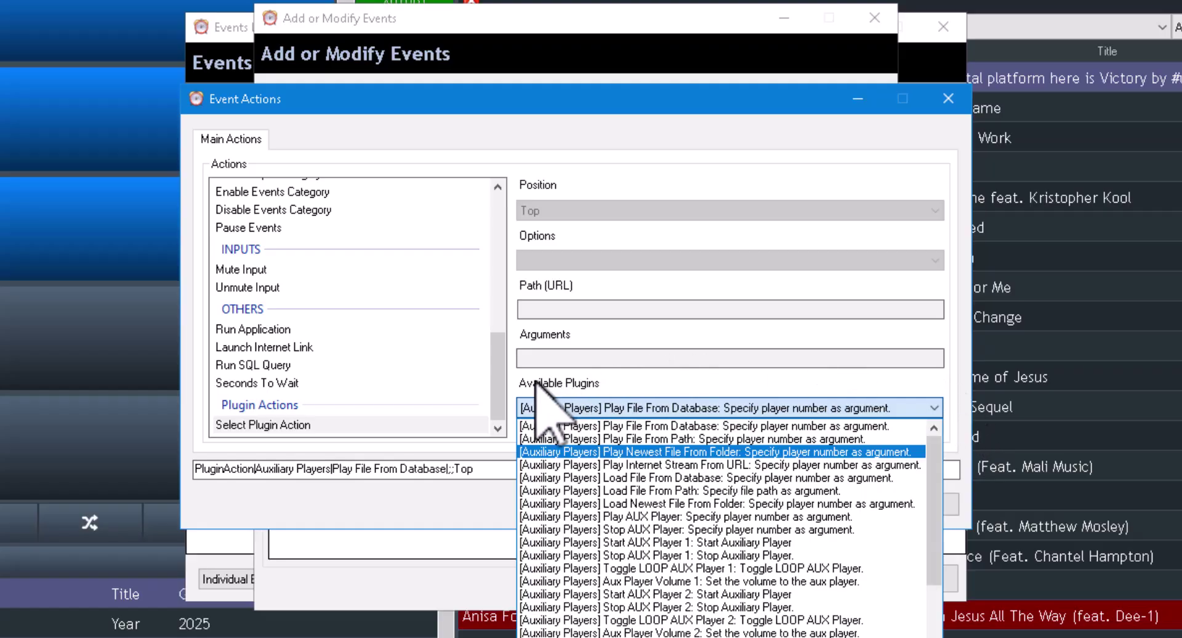
left_click(591, 370)
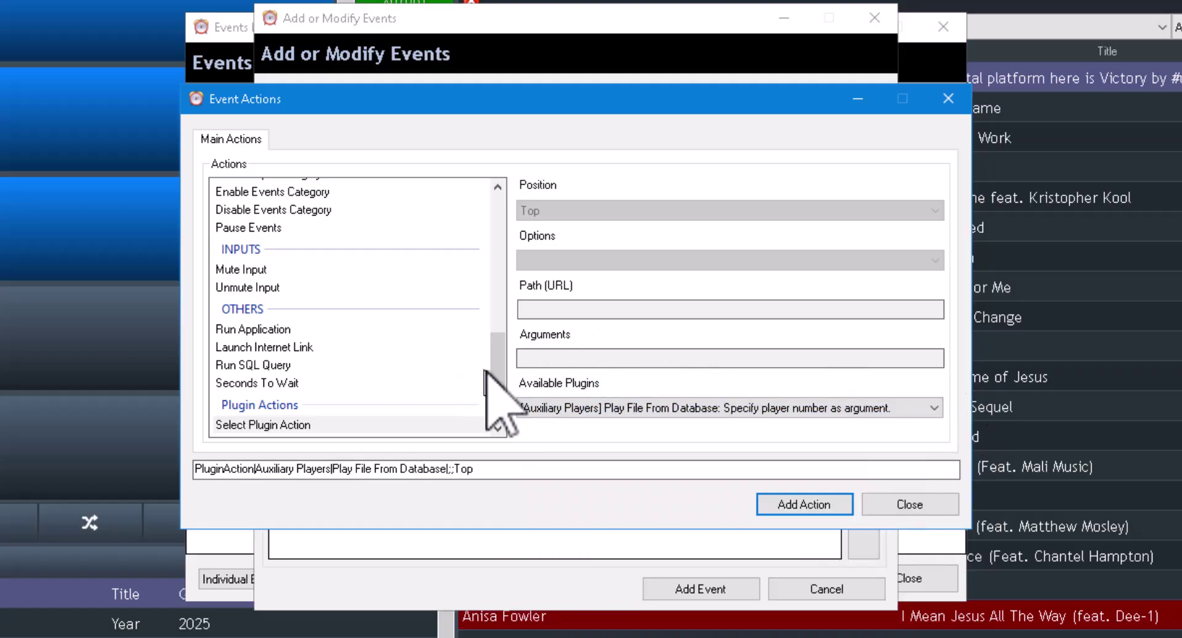
left_click_drag(500, 338, 454, 224)
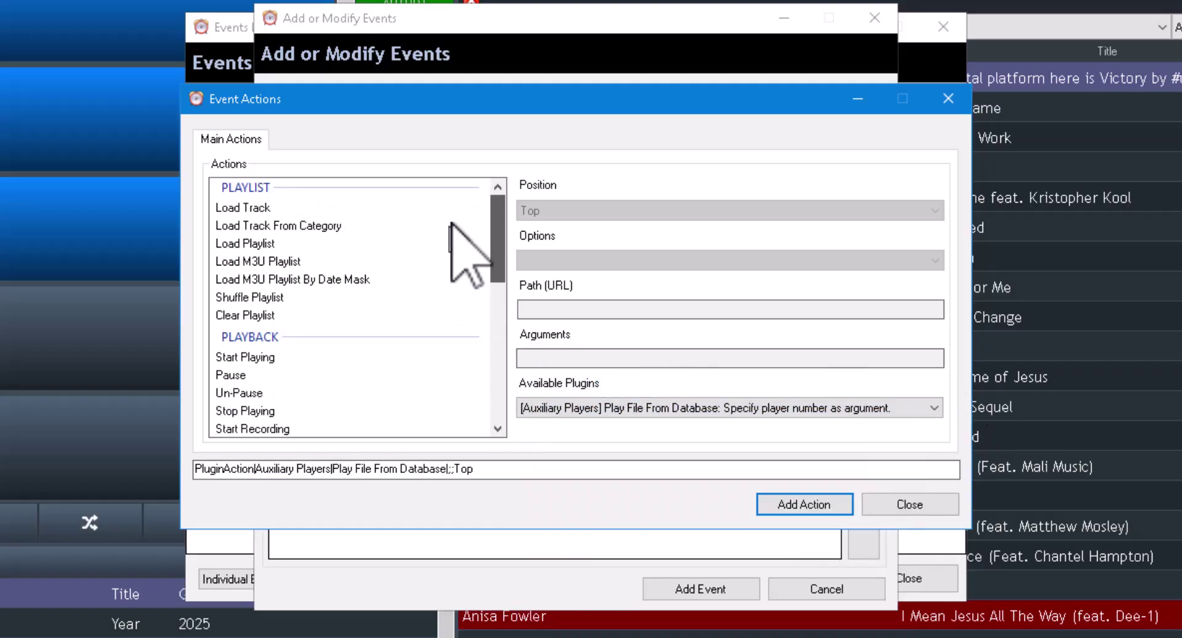
left_click(295, 188)
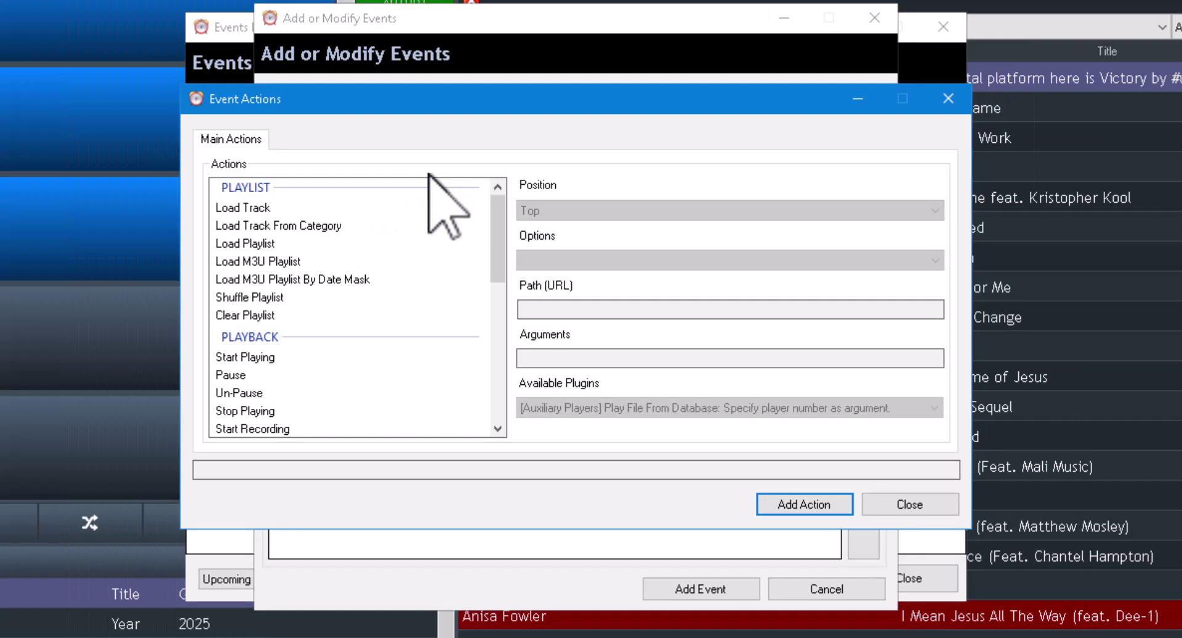
- Choose the Load Track action and clear the 'David' track search
double_click(243, 209)
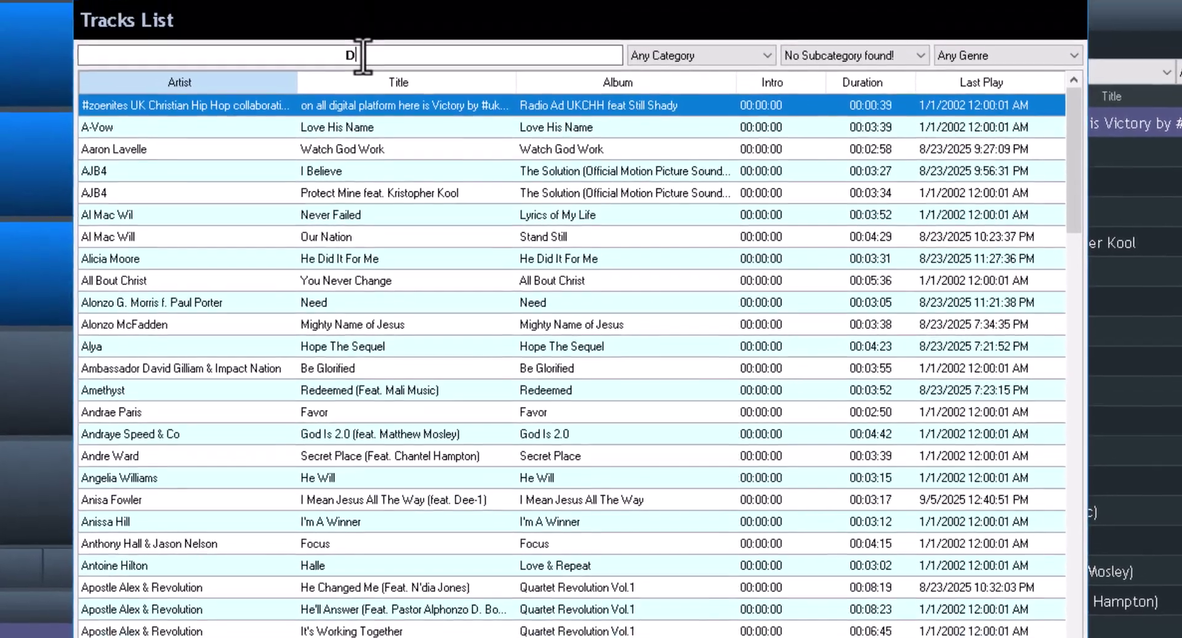
type("David")
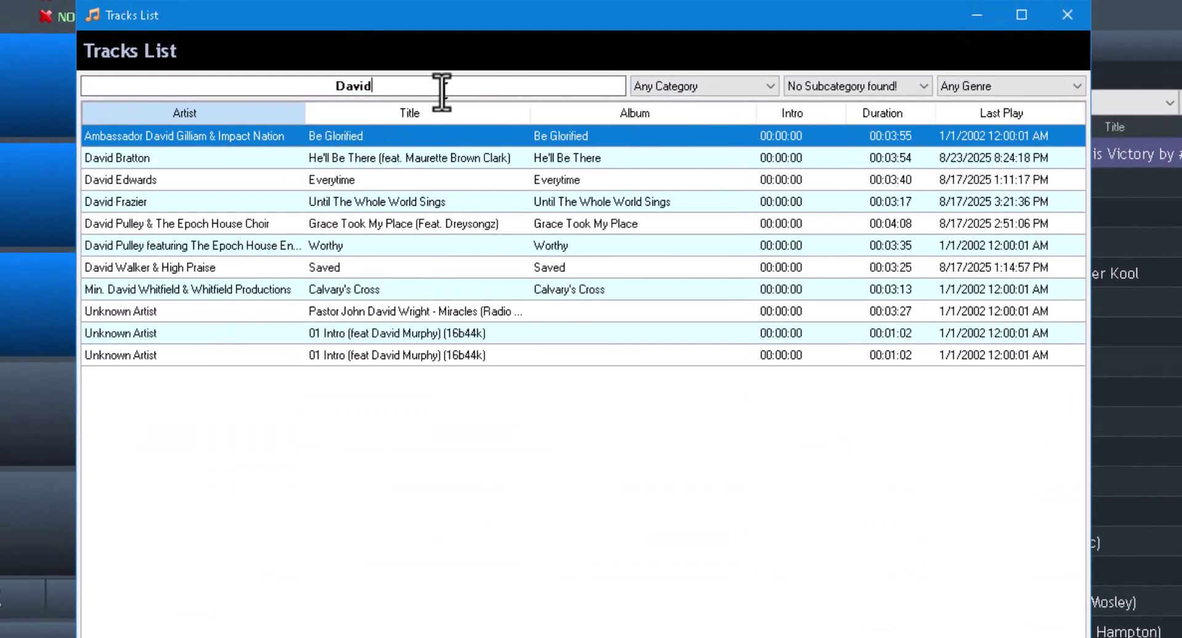
double_click(354, 86)
key("BackSpace")
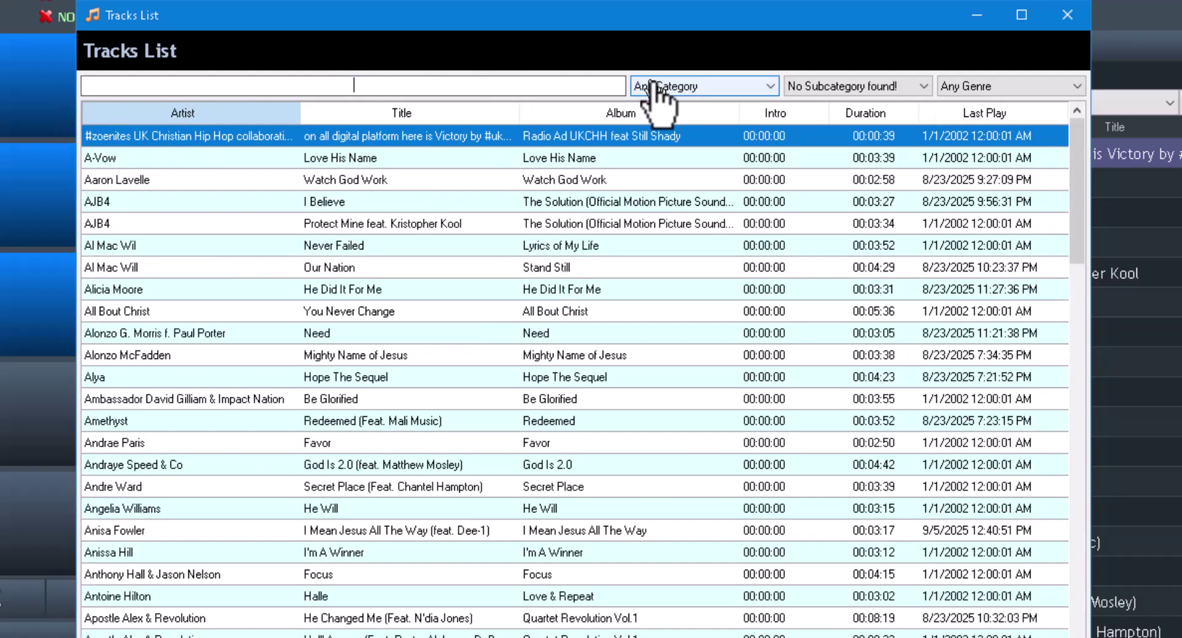
- Filter tracks to the Promos category and add RadioAd01 as the track
left_click(680, 86)
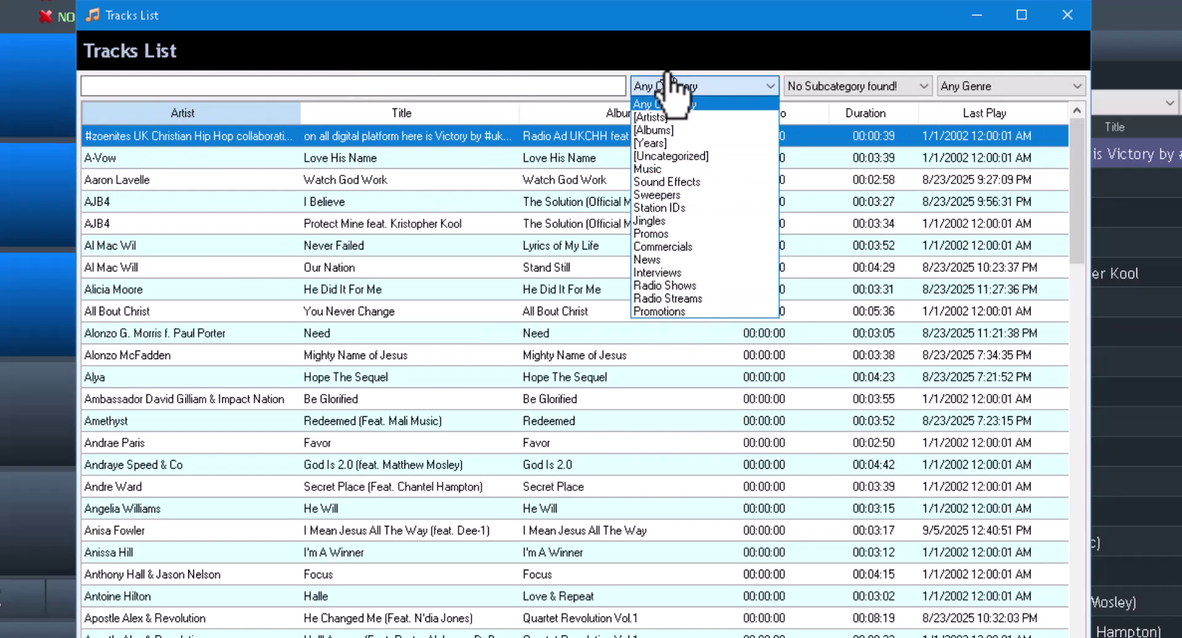
left_click(681, 89)
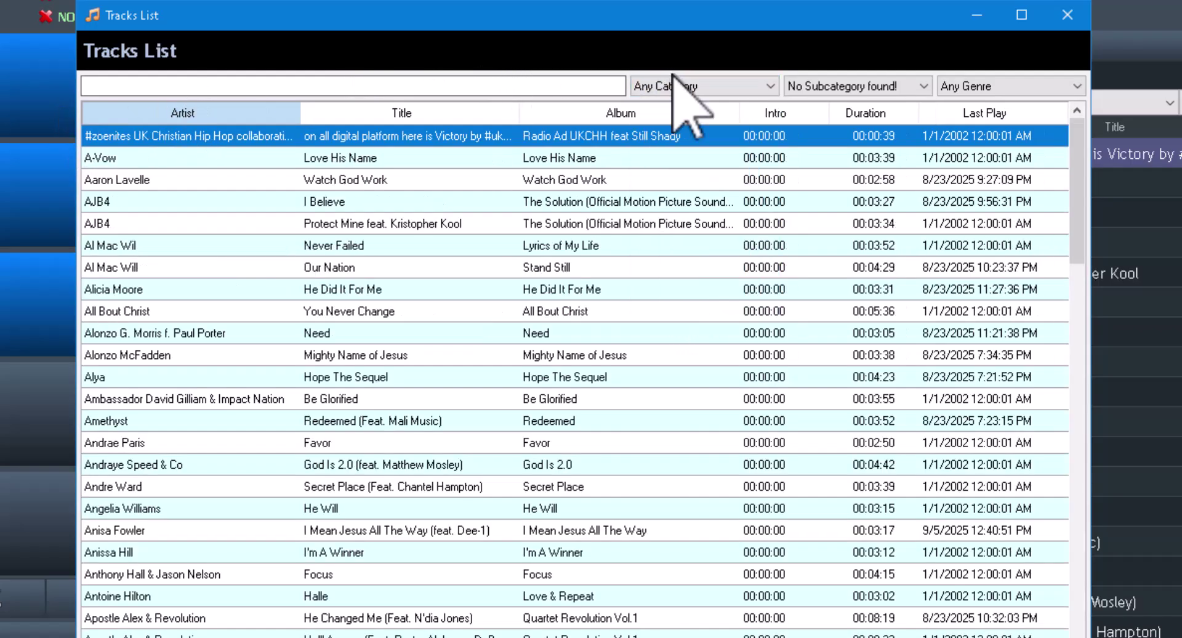
left_click(880, 89)
left_click(411, 90)
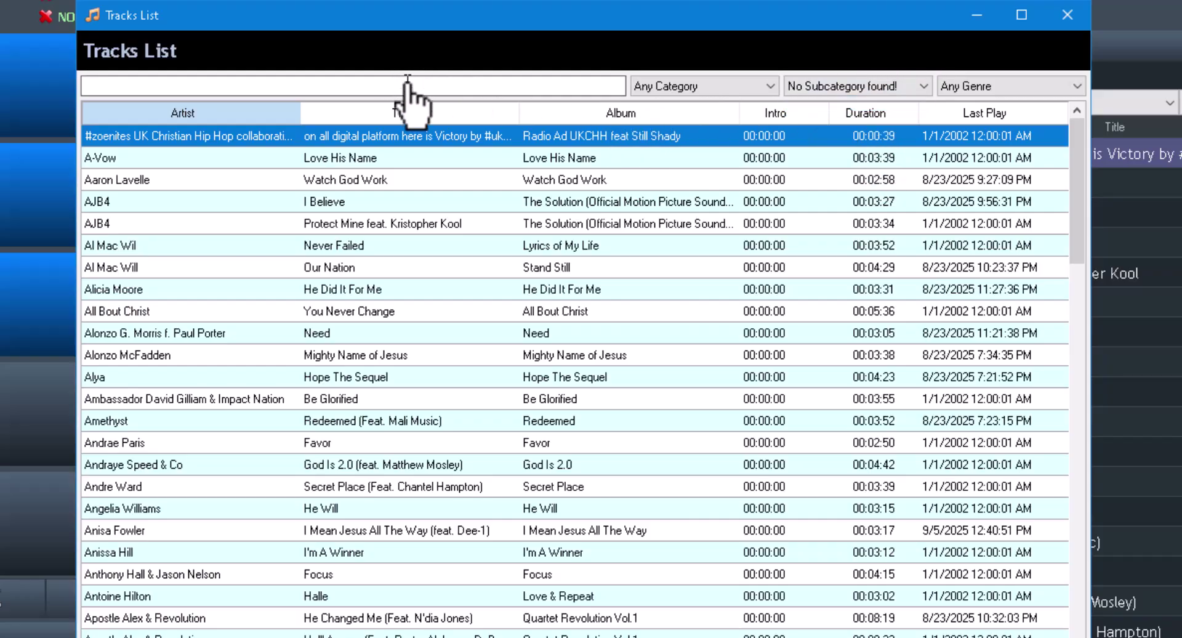
left_click(679, 89)
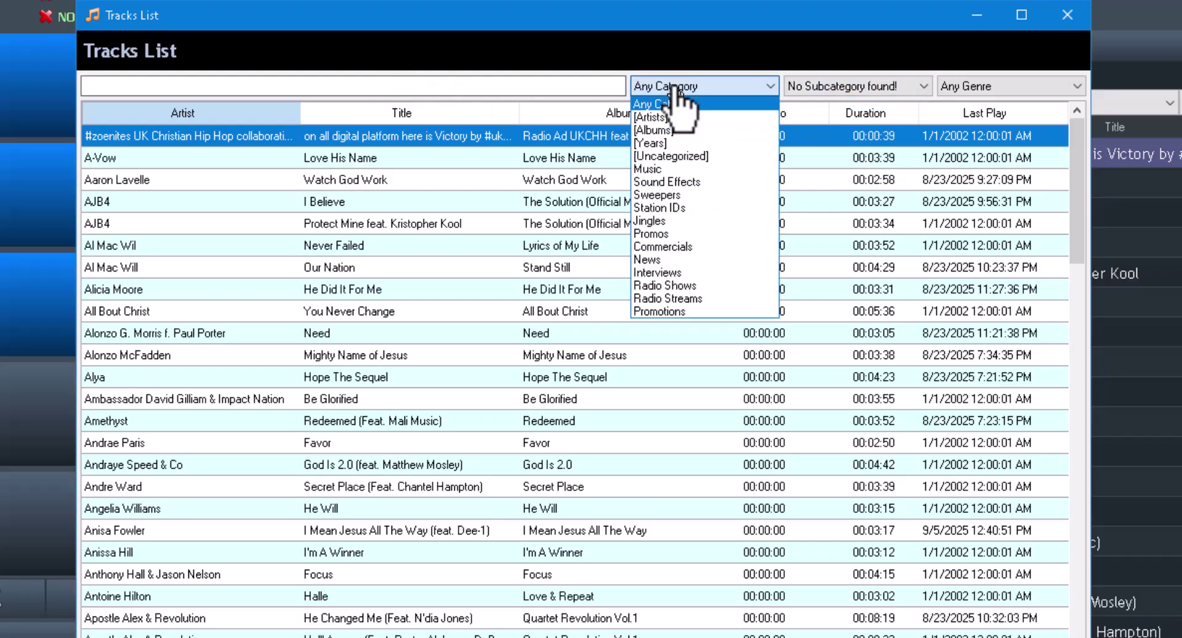
left_click(702, 233)
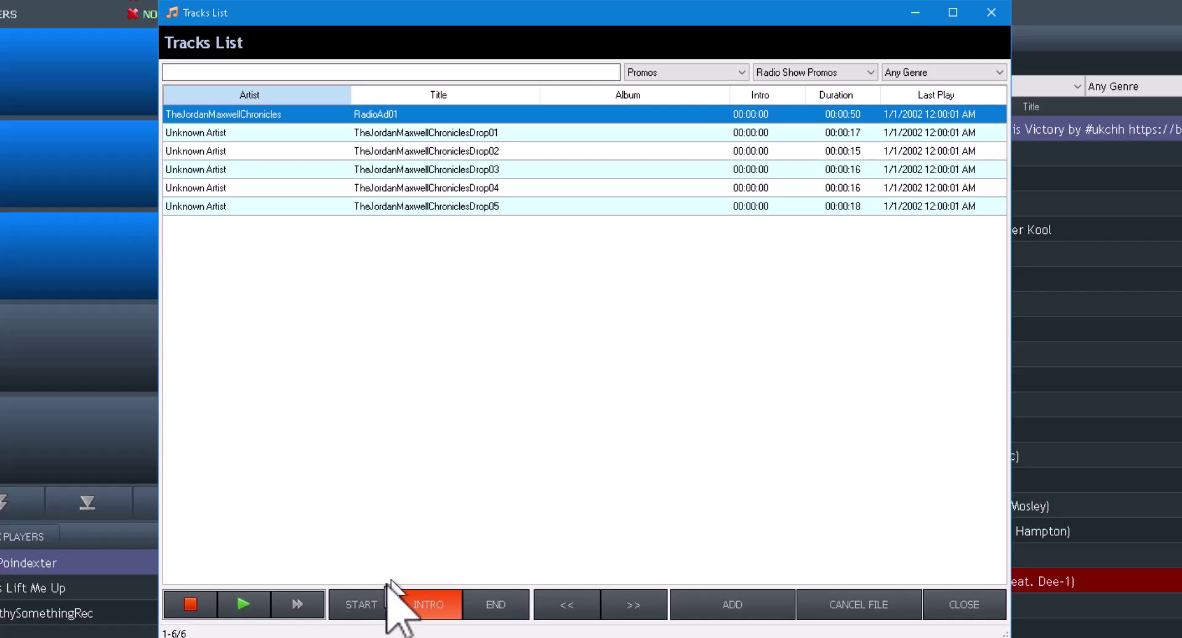
left_click(732, 607)
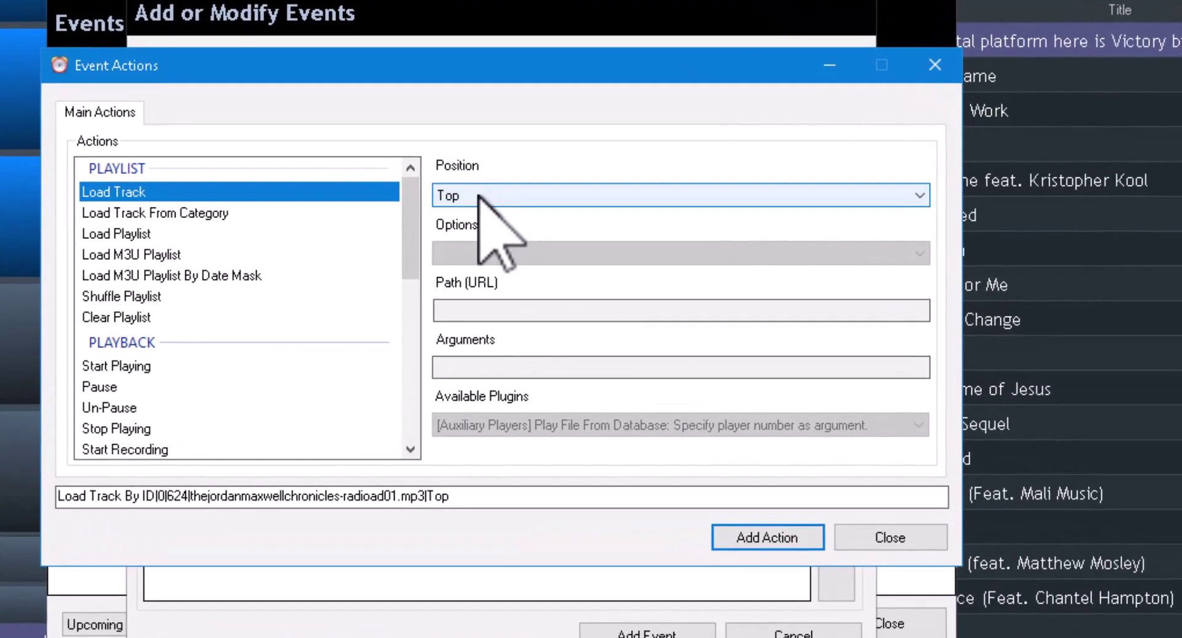
- Set the load position to Top and add the Load Track action
left_click(480, 196)
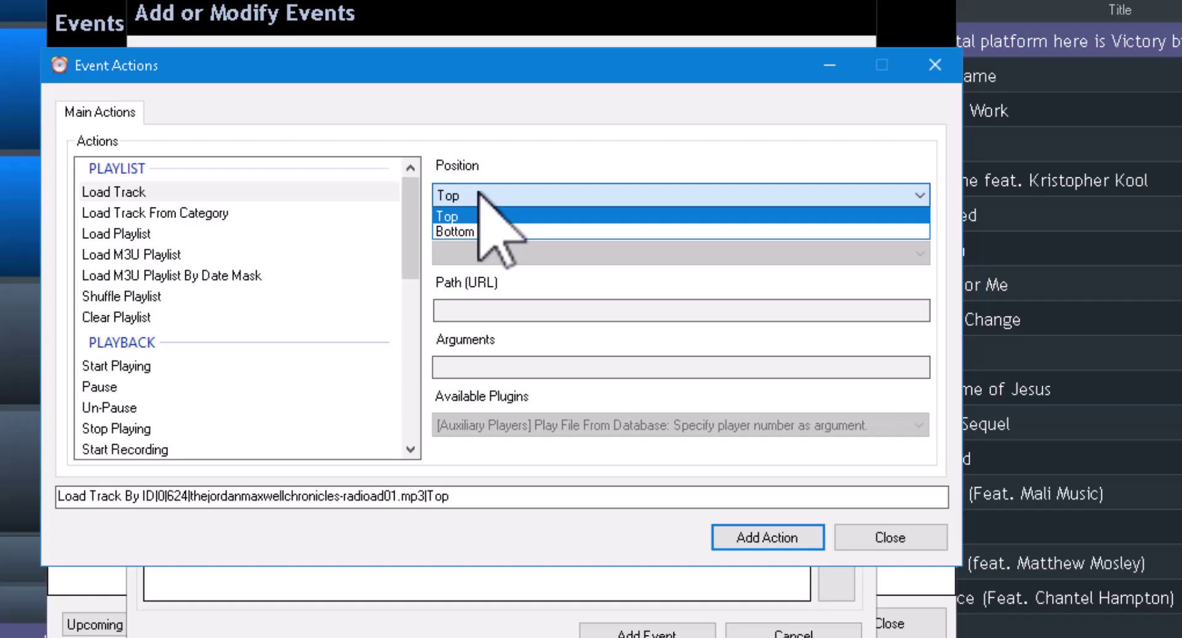
left_click(479, 231)
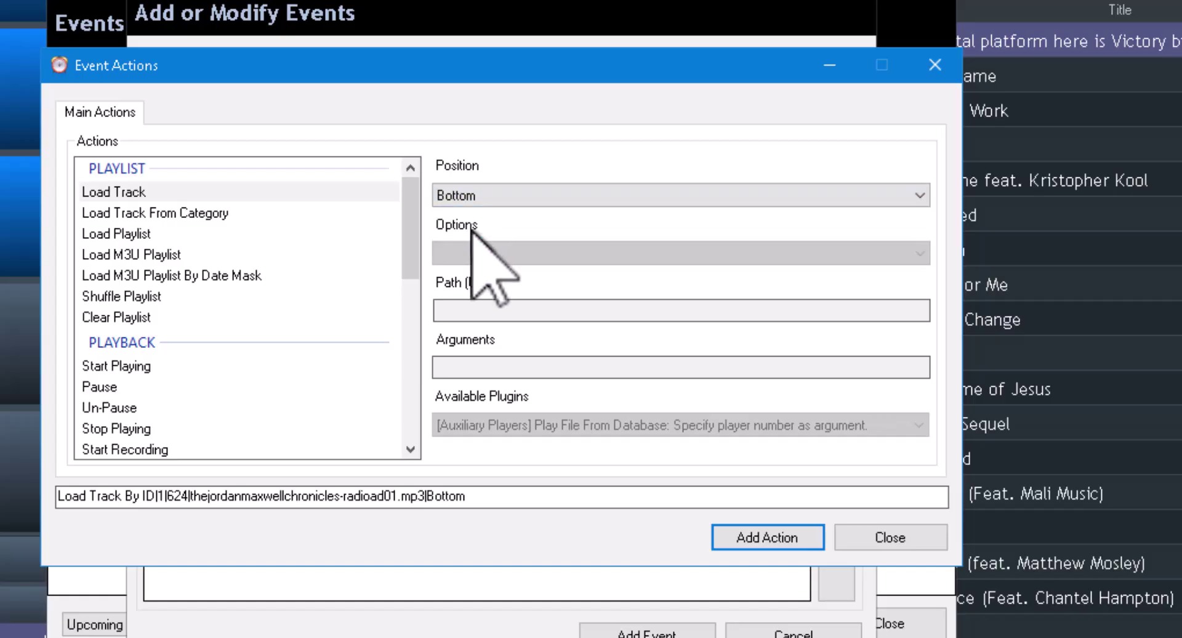
left_click(510, 192)
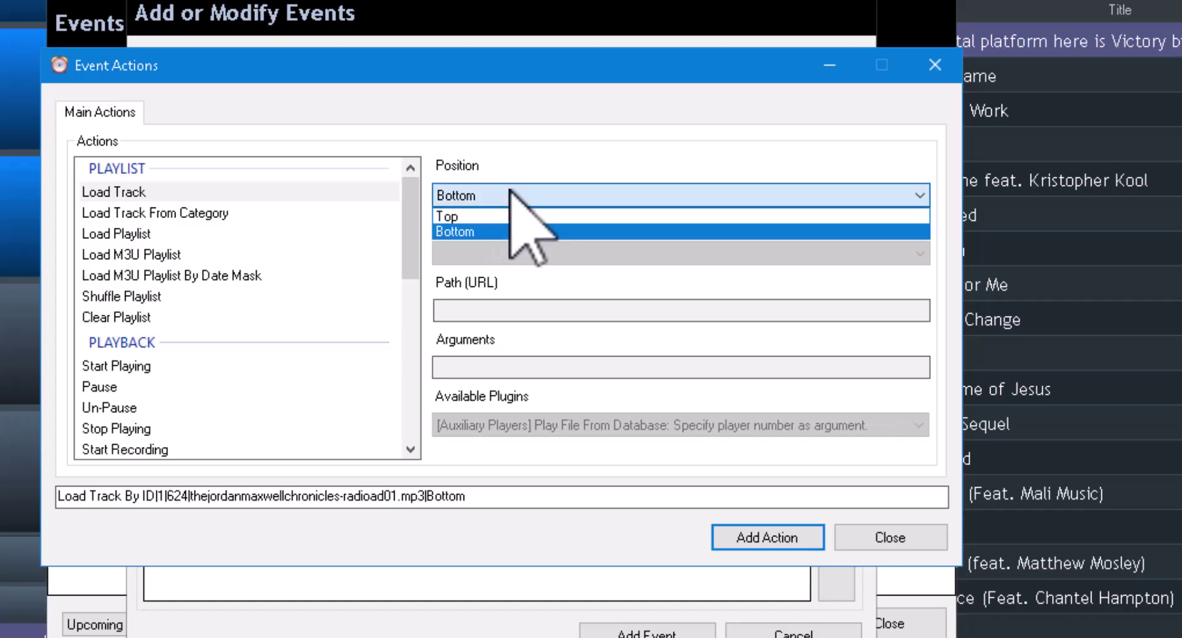
left_click(507, 215)
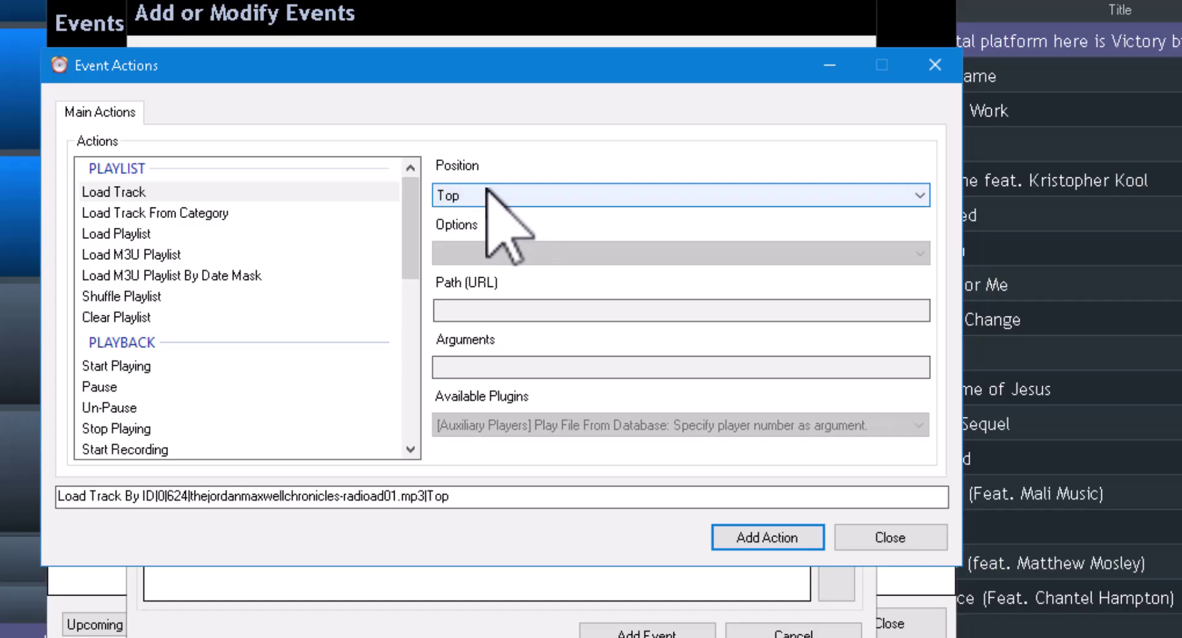
left_click(752, 542)
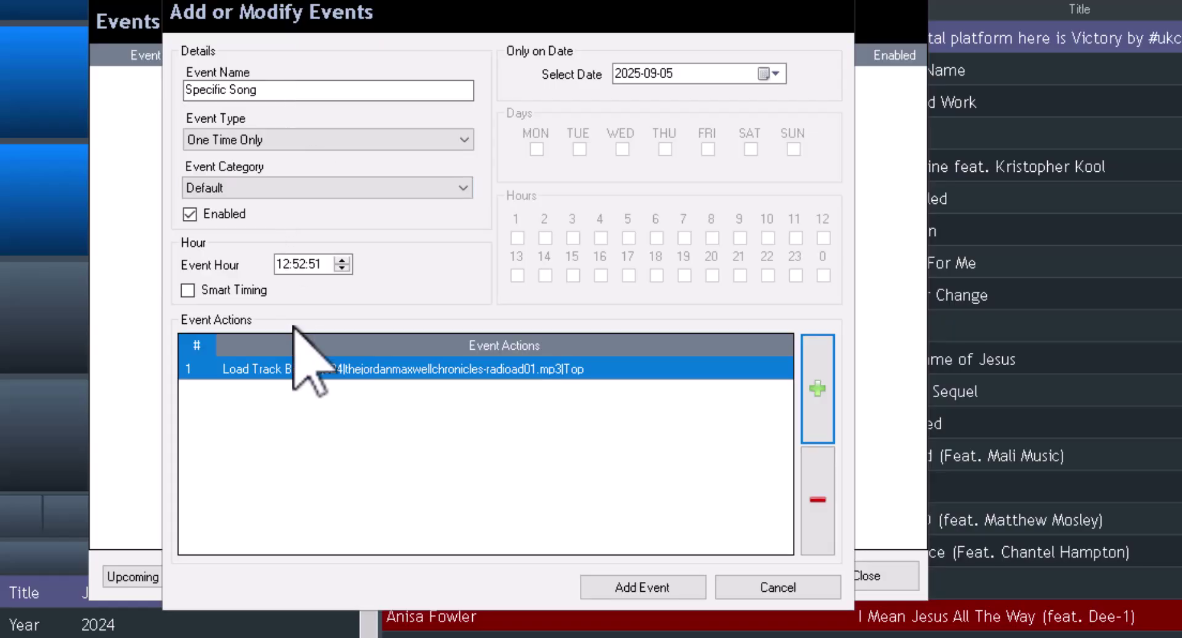
- Change the event minutes to 55 and save the event
left_click(299, 264)
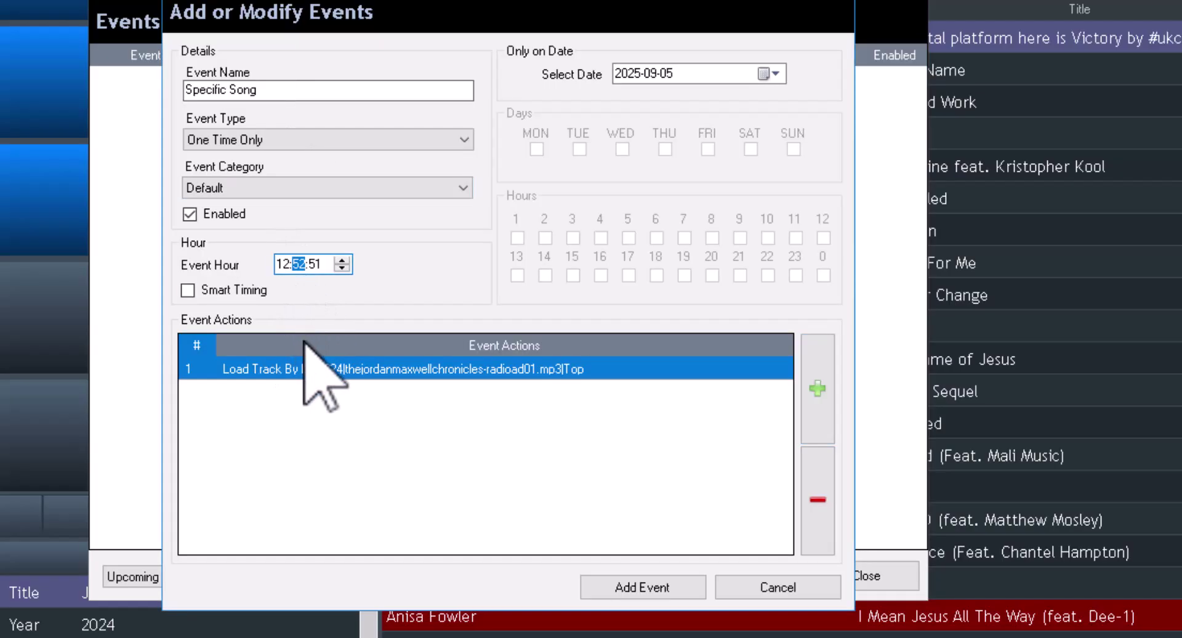
key("Up")
key("Up")
key("Up")
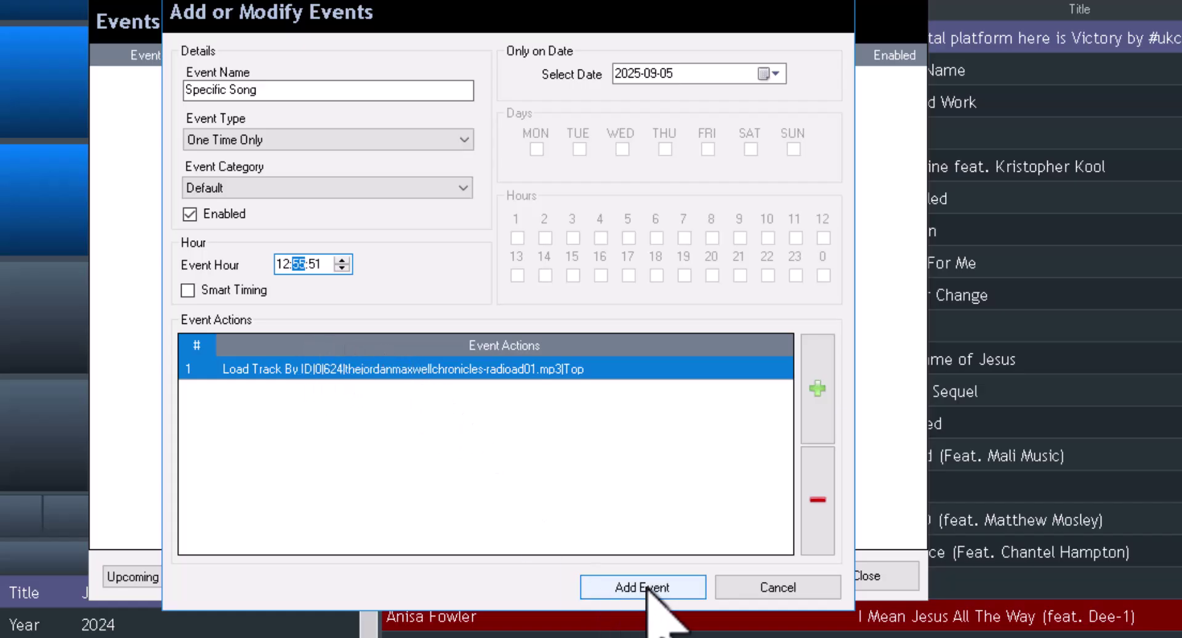
left_click(643, 586)
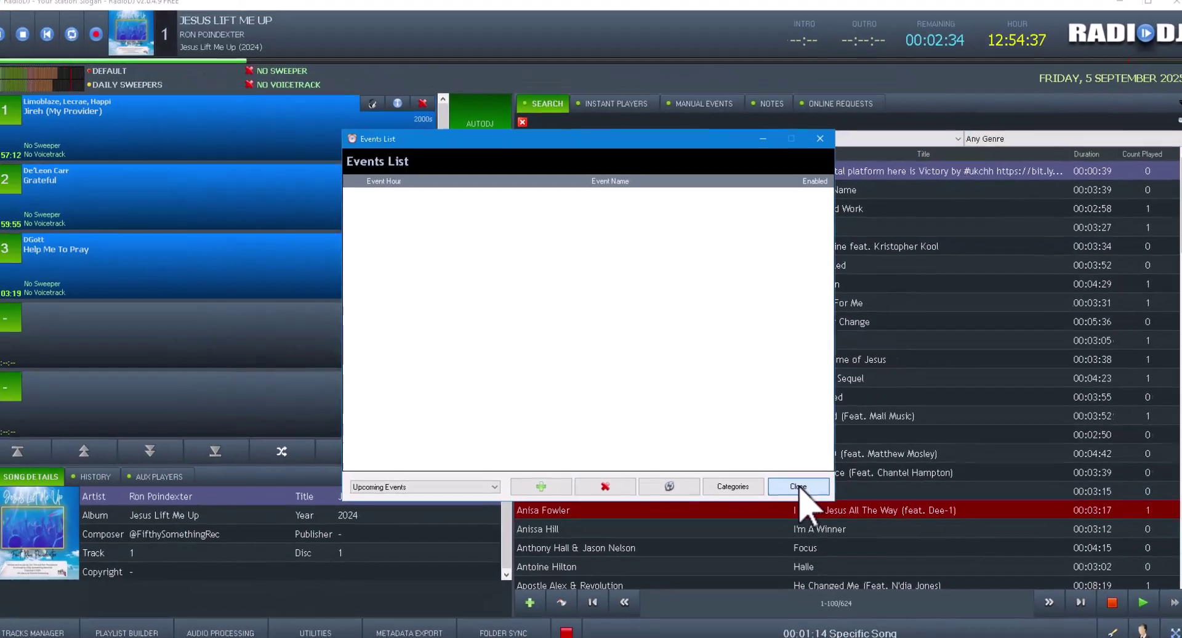
- Close the Events List and filter the track library to the Promos category
left_click(866, 575)
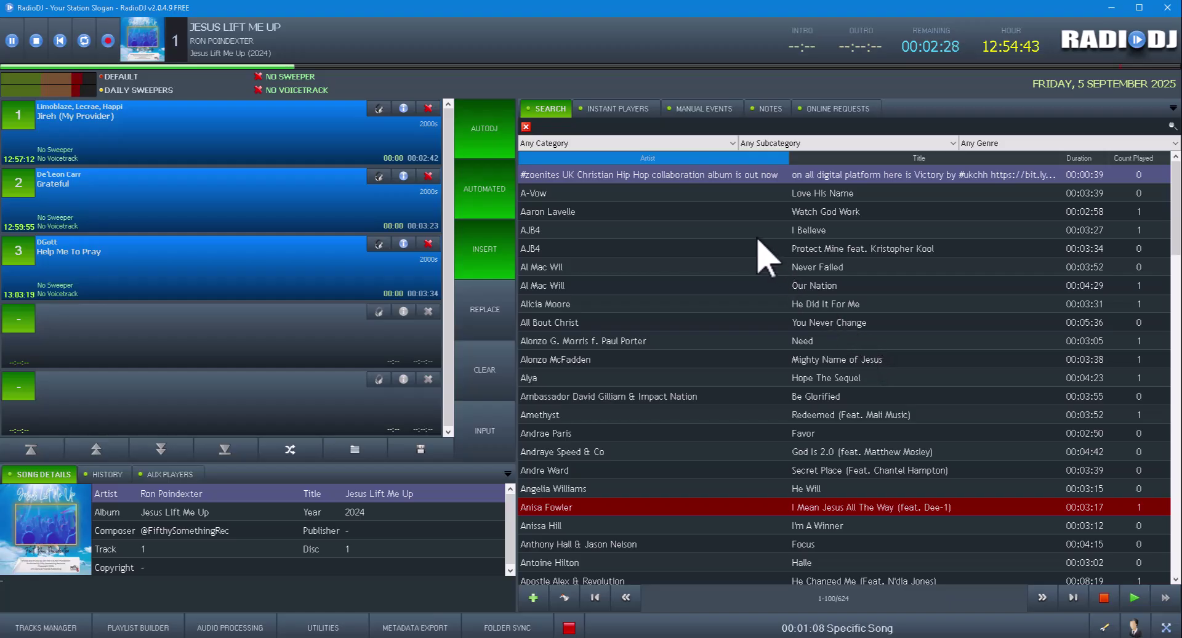
left_click(661, 143)
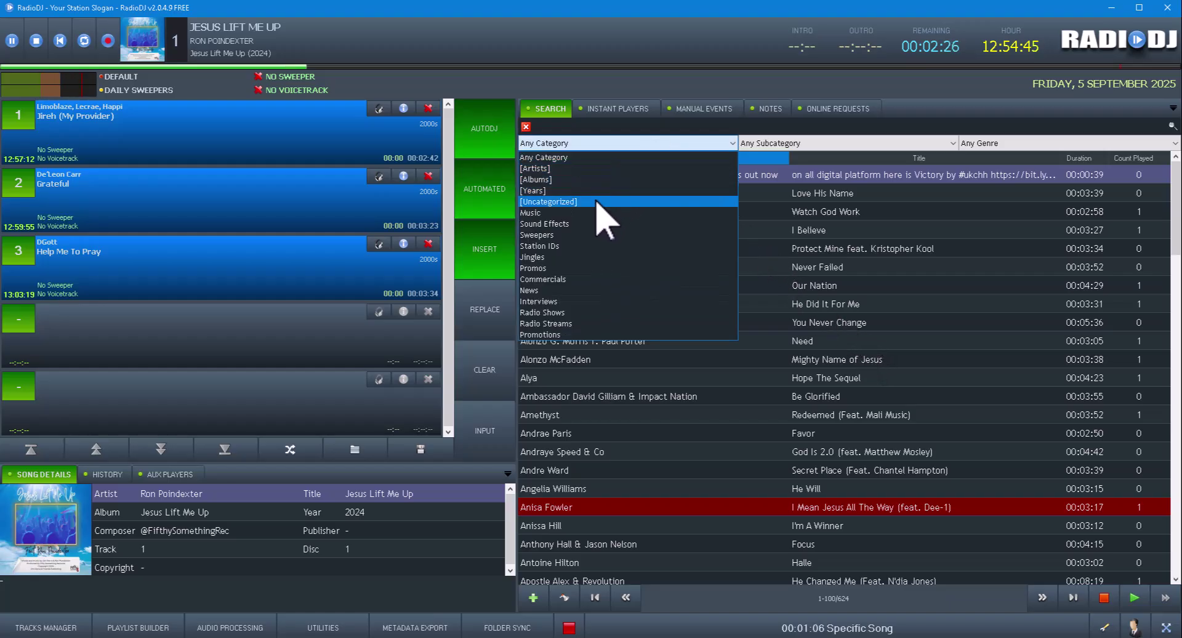
left_click(582, 269)
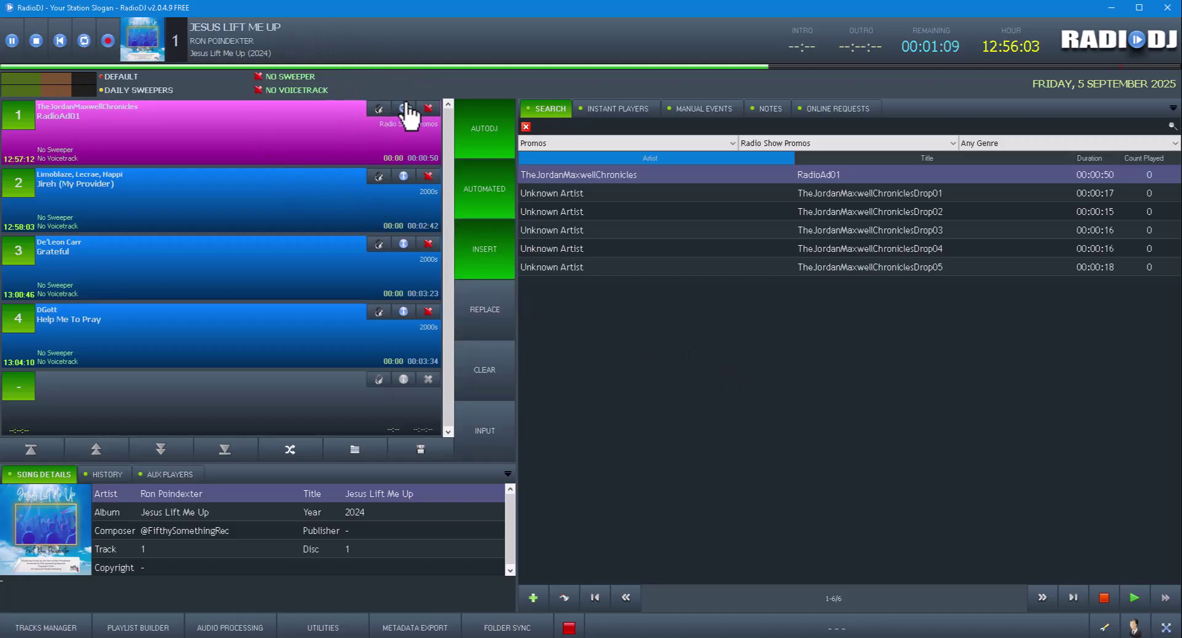
- Reopen the Events List, show Individual Events, and open Specific Song for editing
left_click(853, 631)
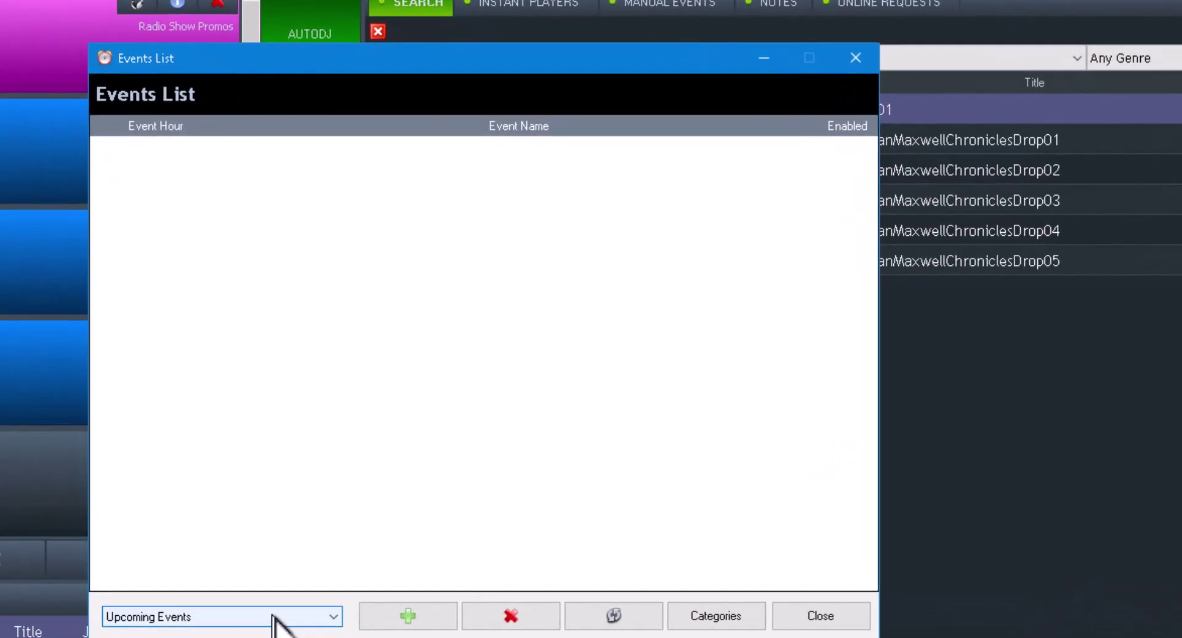
left_click(463, 489)
left_click(185, 637)
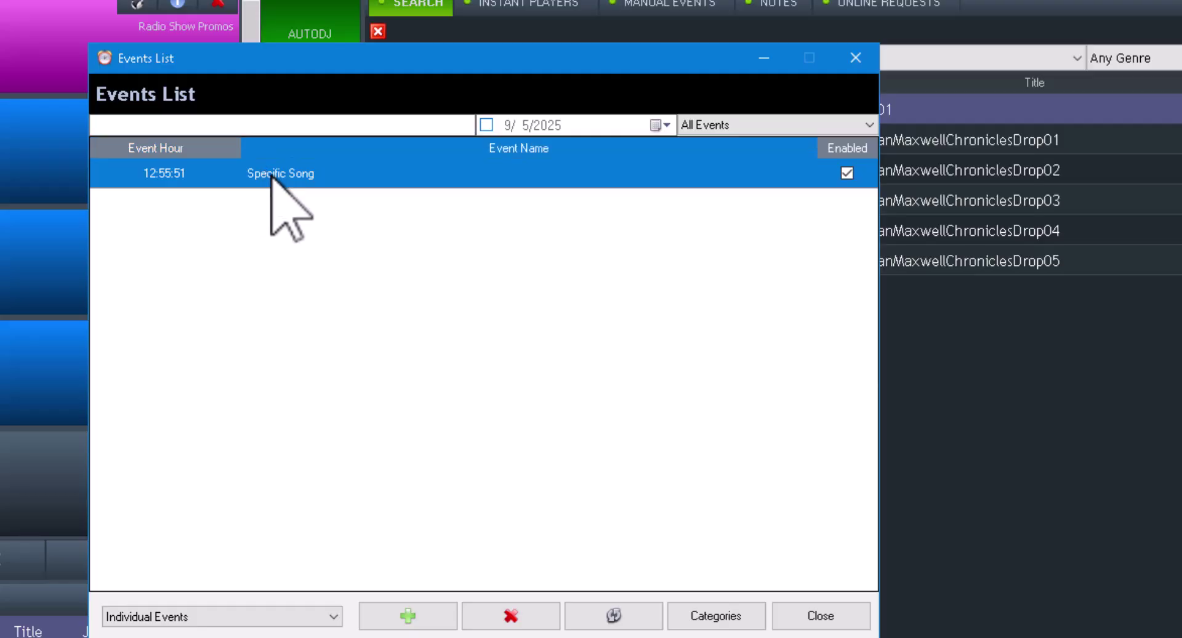
double_click(271, 174)
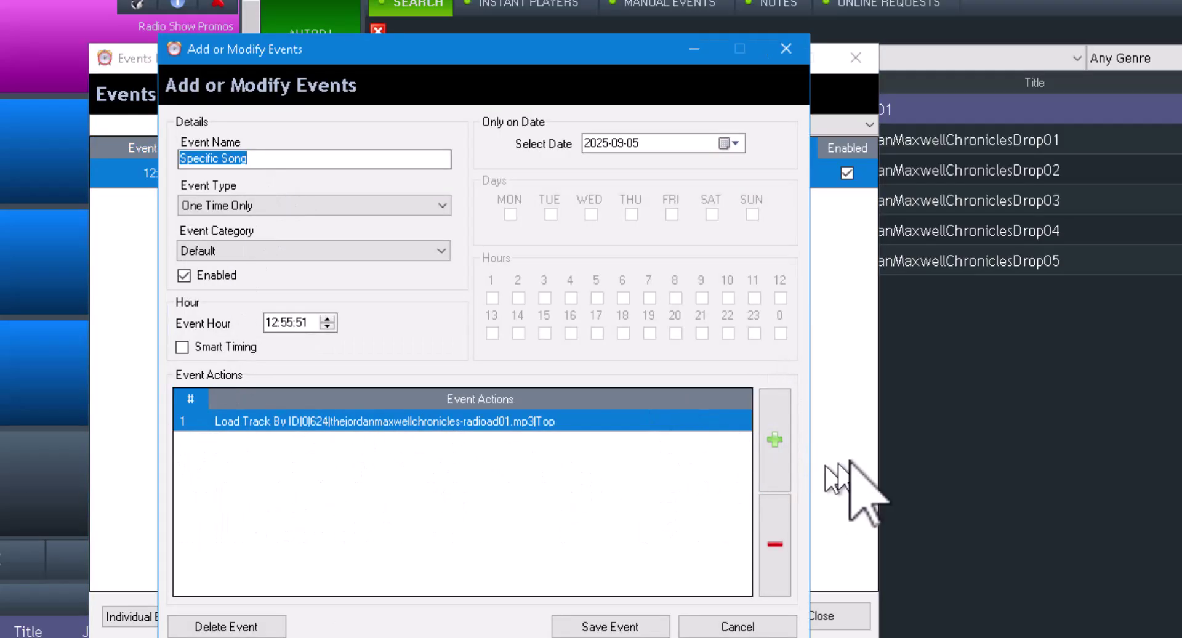
- Add a Start Playing (Play!) action after the Load Track action
left_click(779, 438)
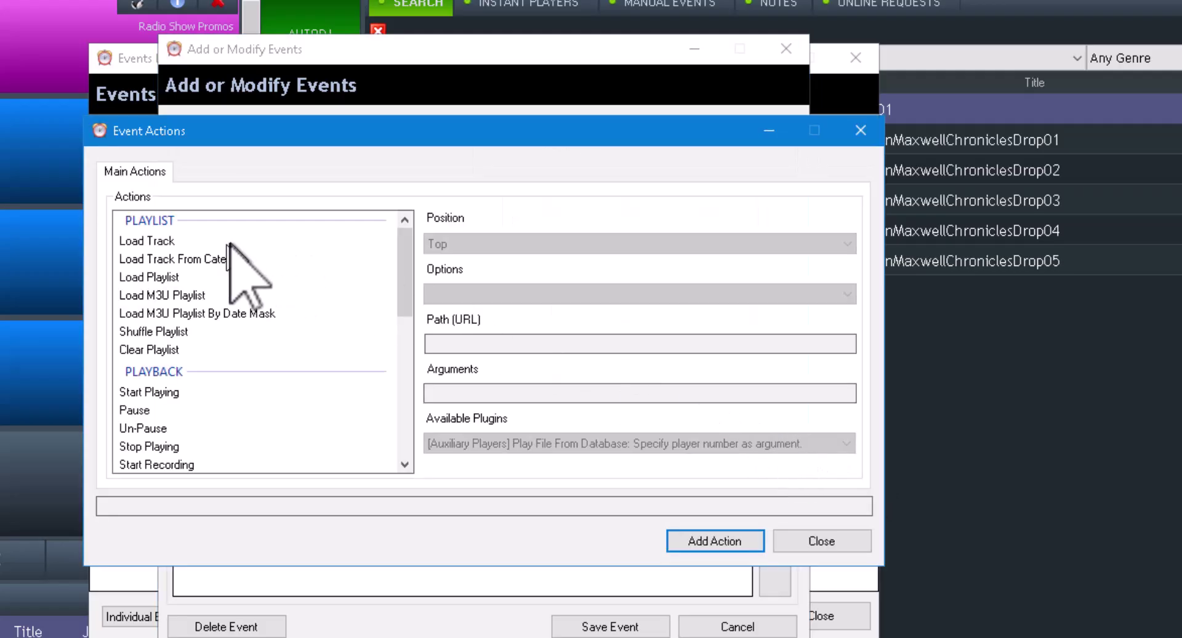
left_click(160, 392)
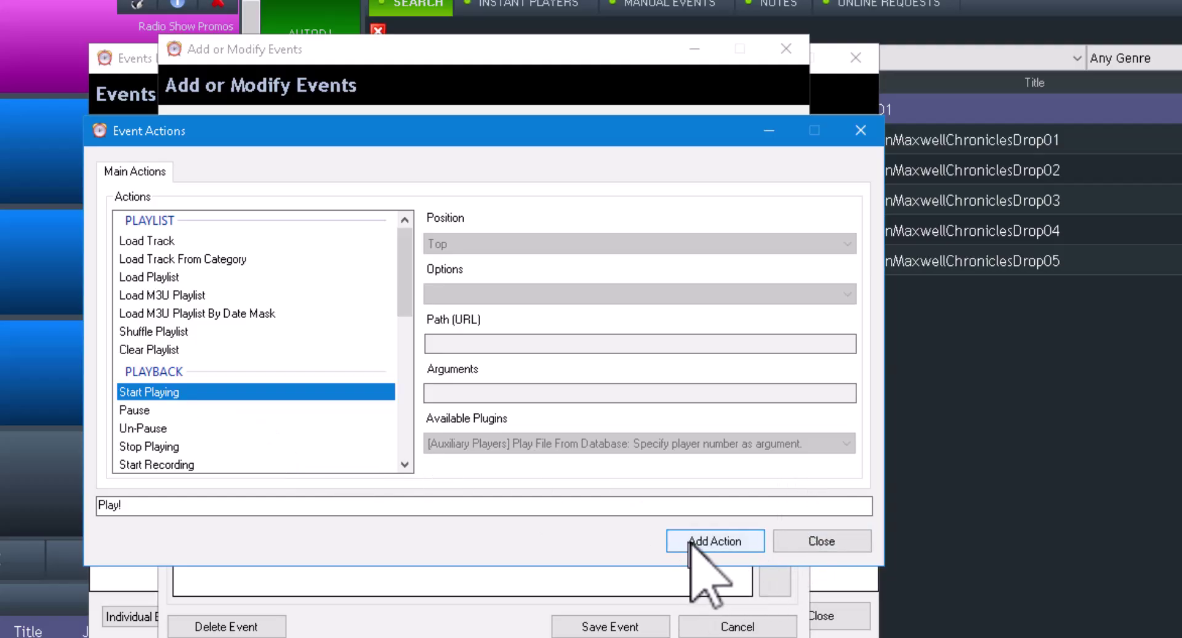
left_click(714, 541)
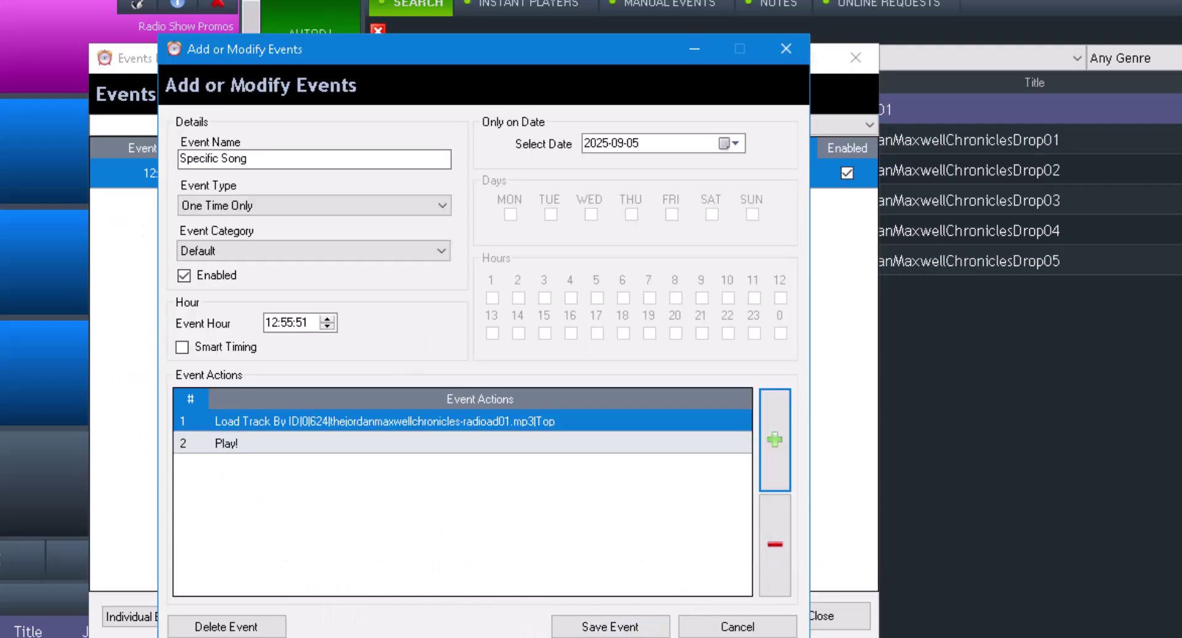
- Reschedule the event to 12:57:40 and save the changes
left_click(287, 321)
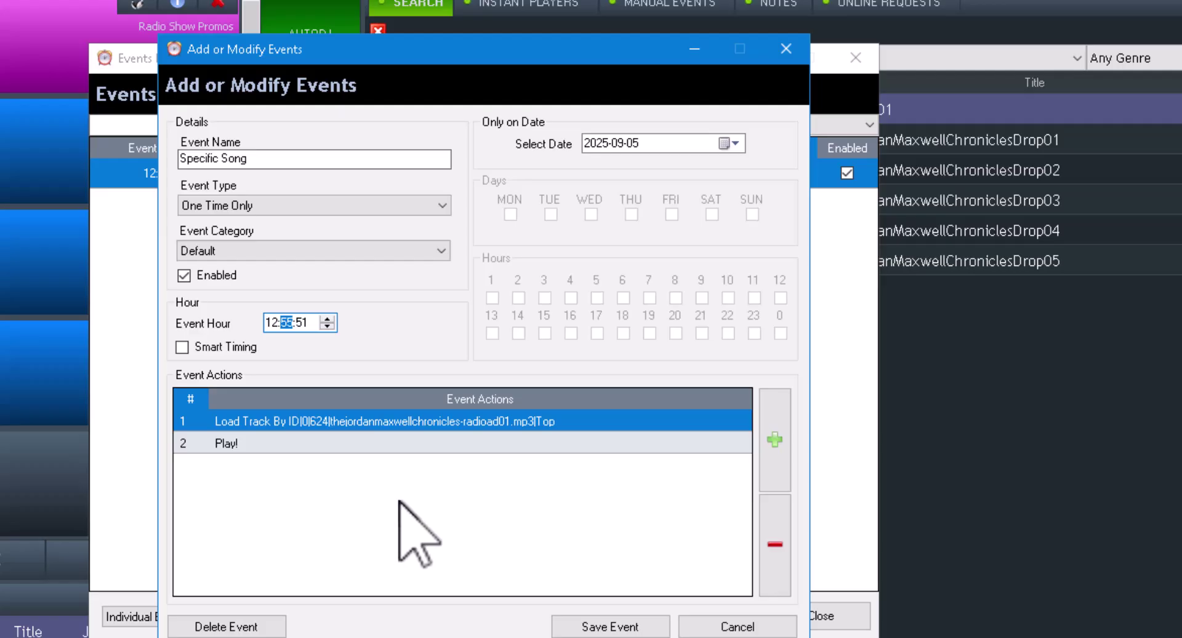
key("Up")
key("Up")
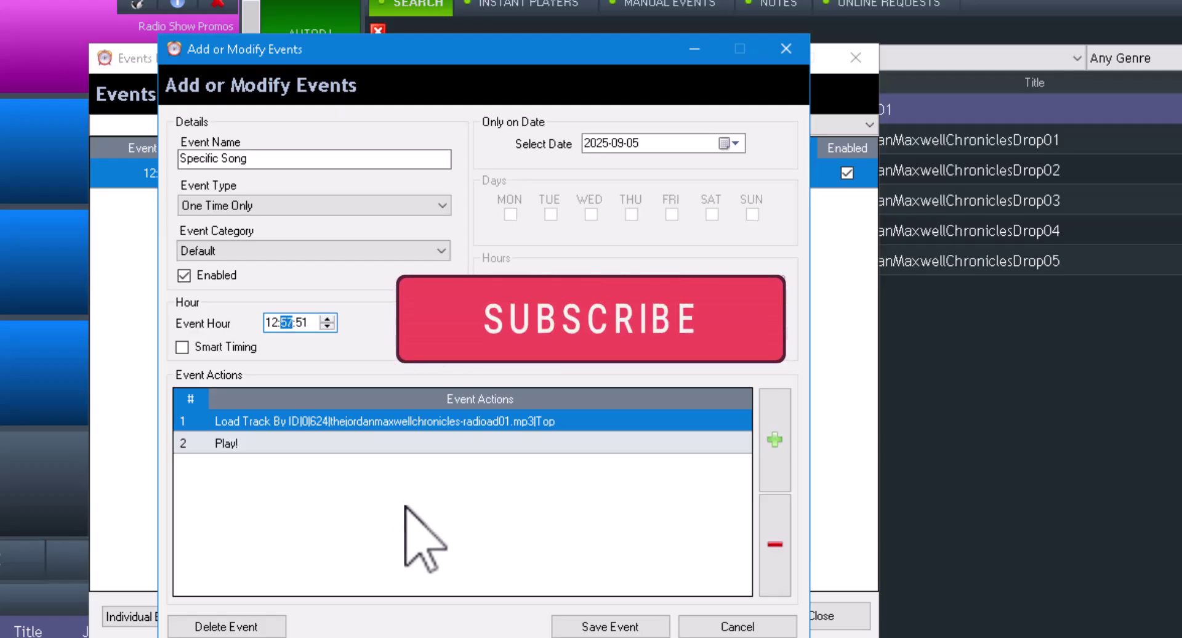
left_click(306, 322)
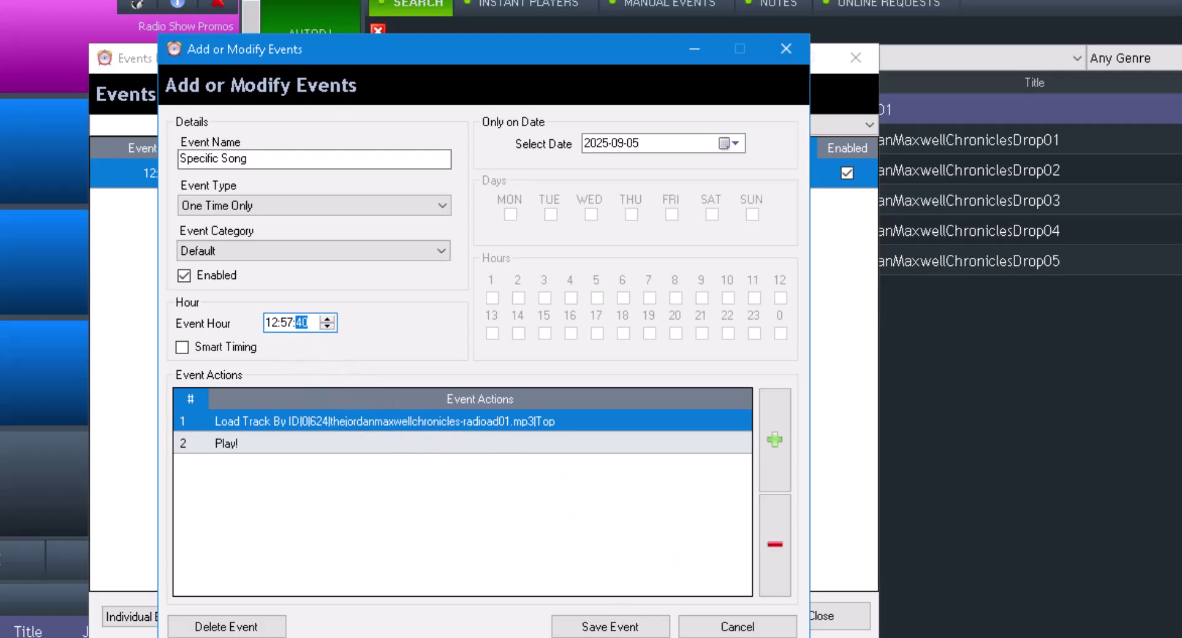
left_click(611, 626)
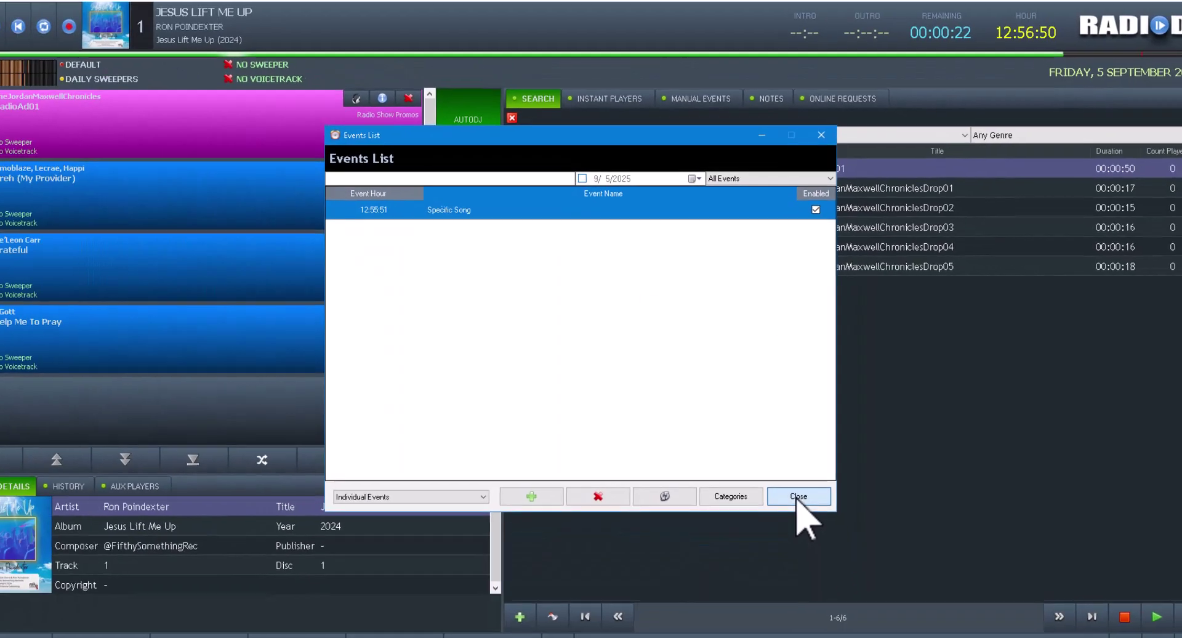
- Close the Events List and let the event start playing the RadioAd01 promo
left_click(820, 615)
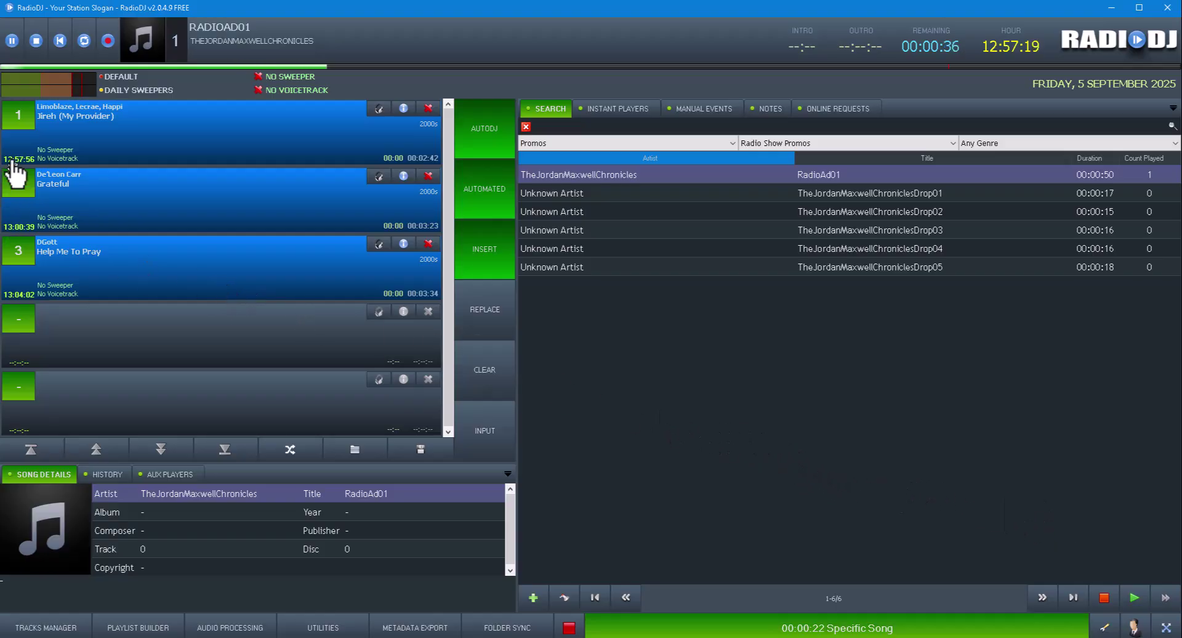
left_click(18, 121)
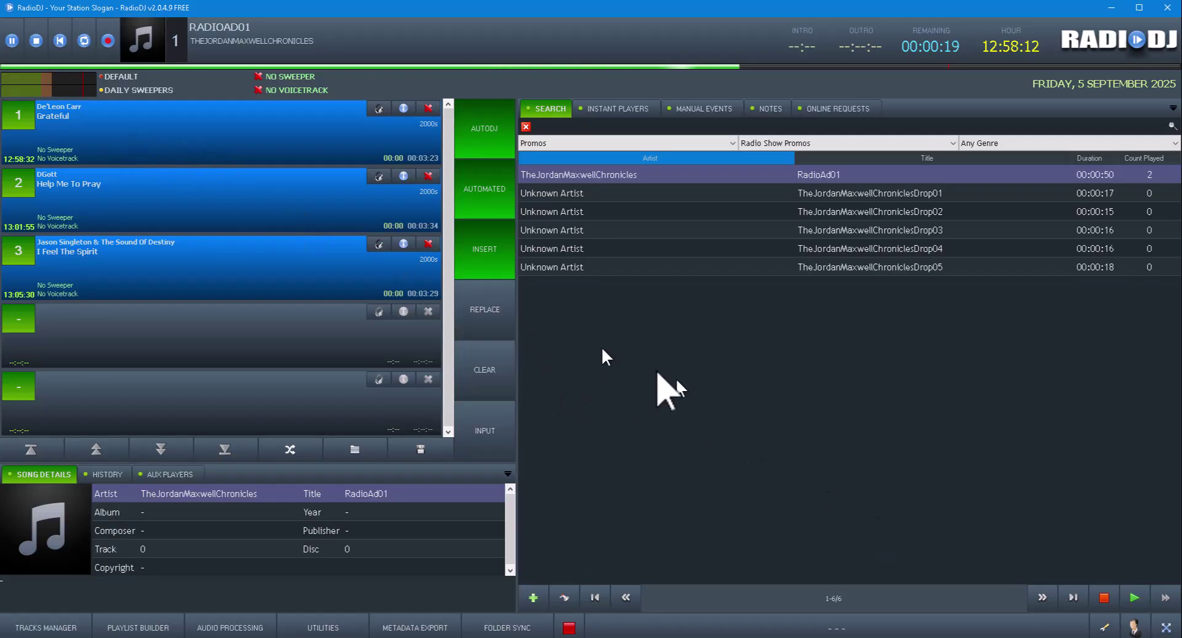
- Reopen the Specific Song event from the Individual Events list
left_click(835, 627)
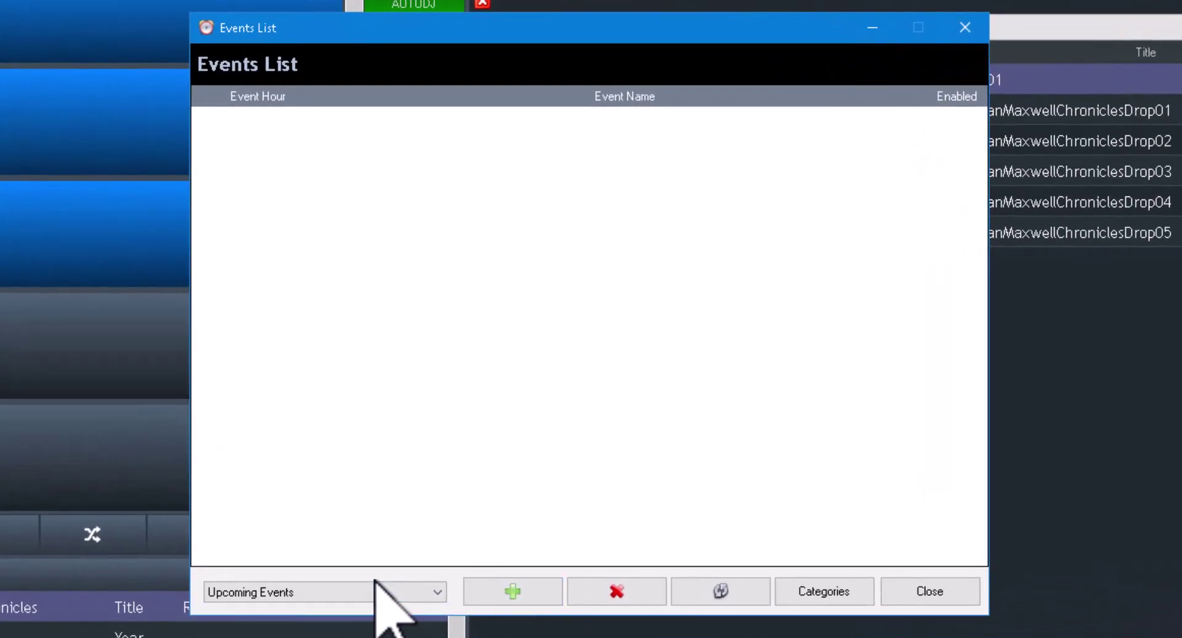
left_click(451, 491)
left_click(265, 634)
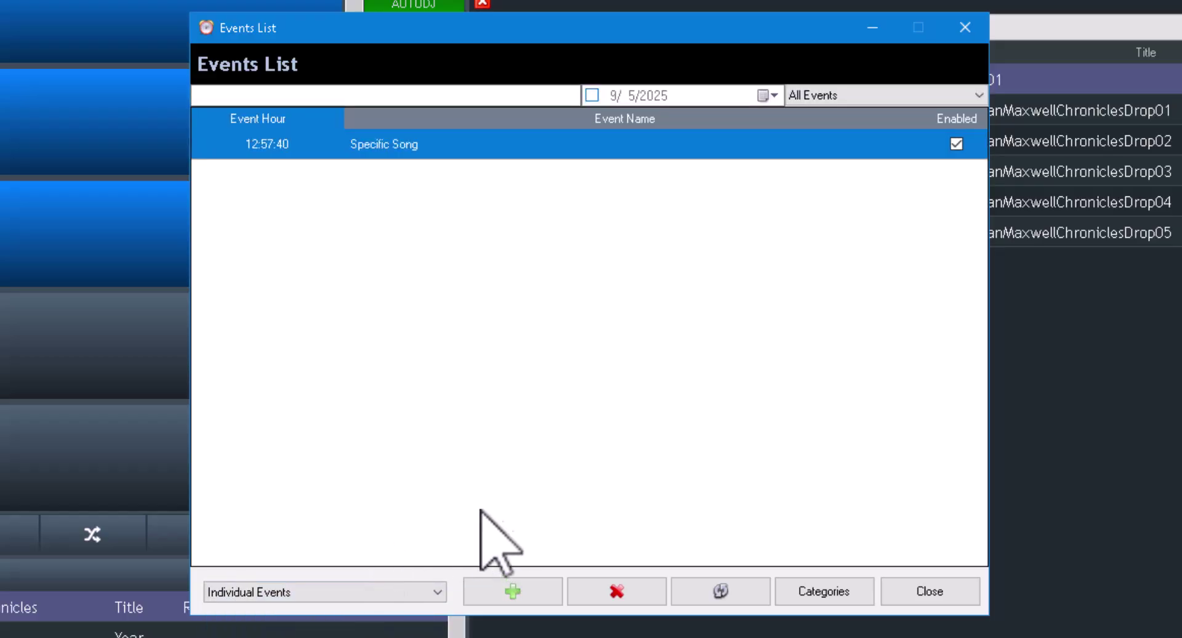
double_click(400, 144)
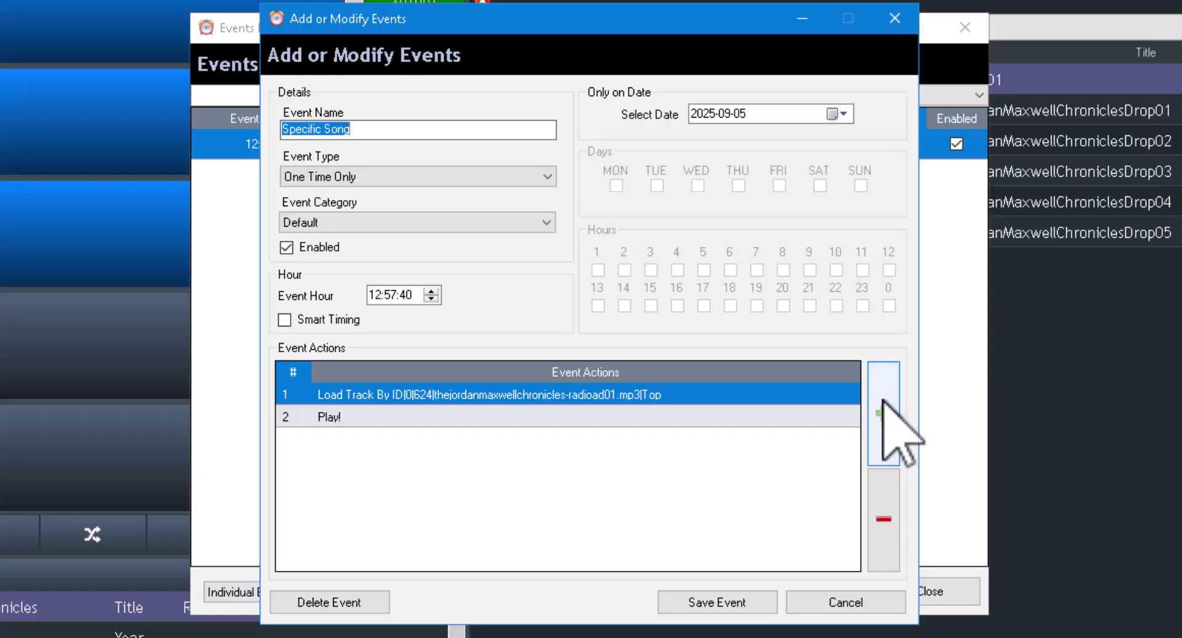
- Add a Seconds To Wait action with a 3-second argument
left_click(882, 401)
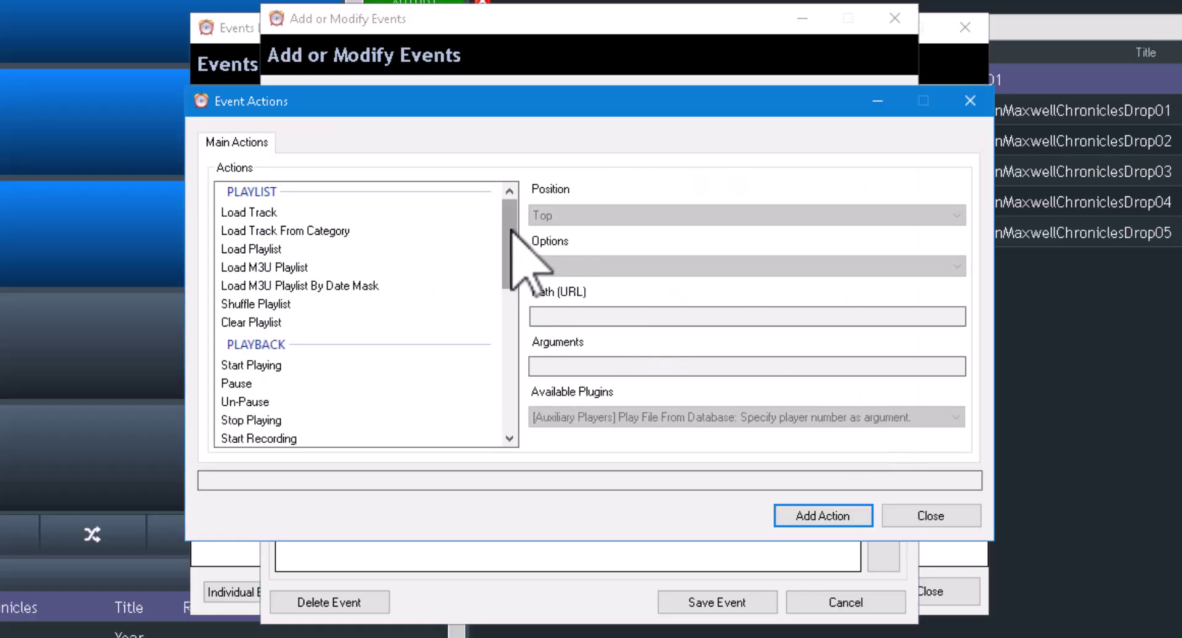
left_click_drag(511, 231, 511, 379)
left_click(294, 392)
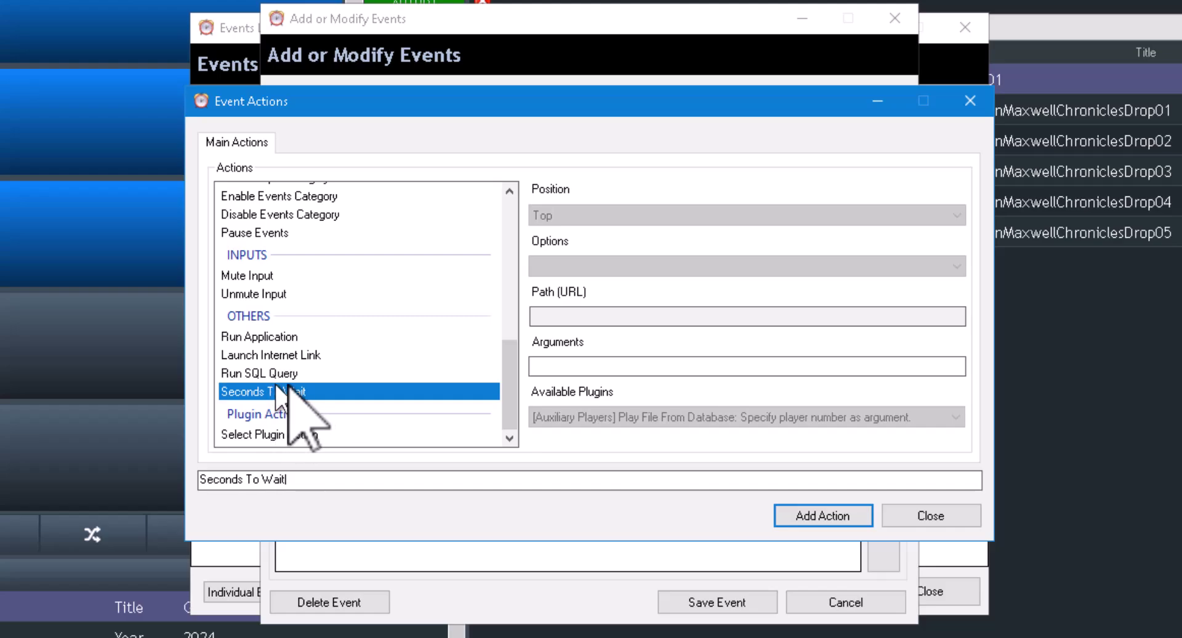
left_click(563, 366)
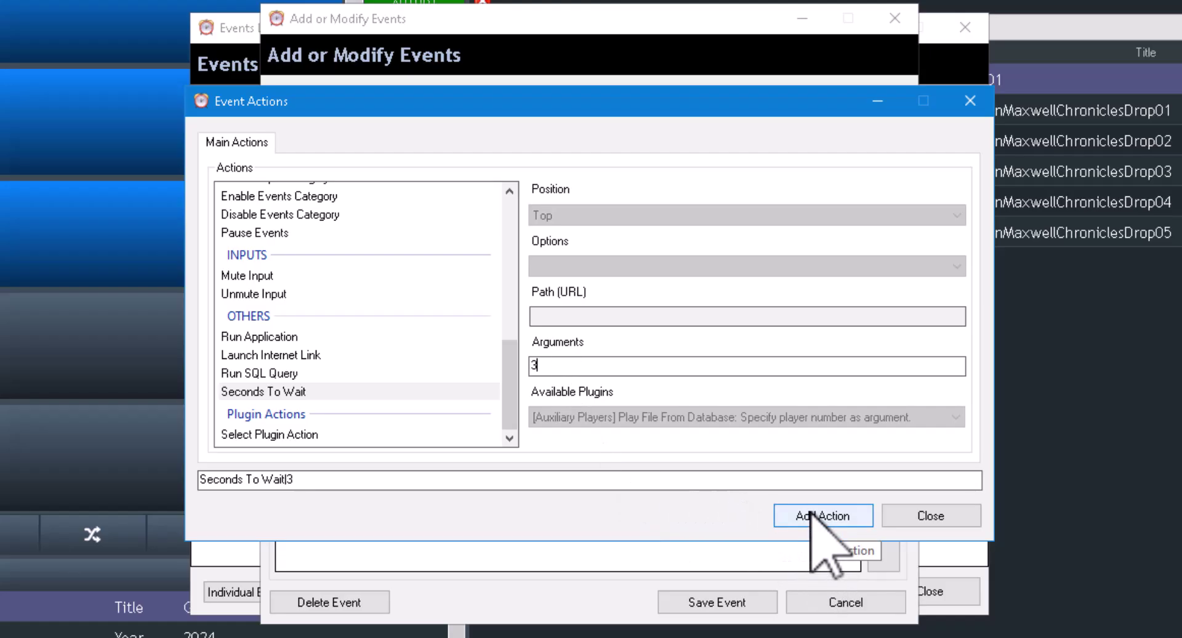
left_click(811, 513)
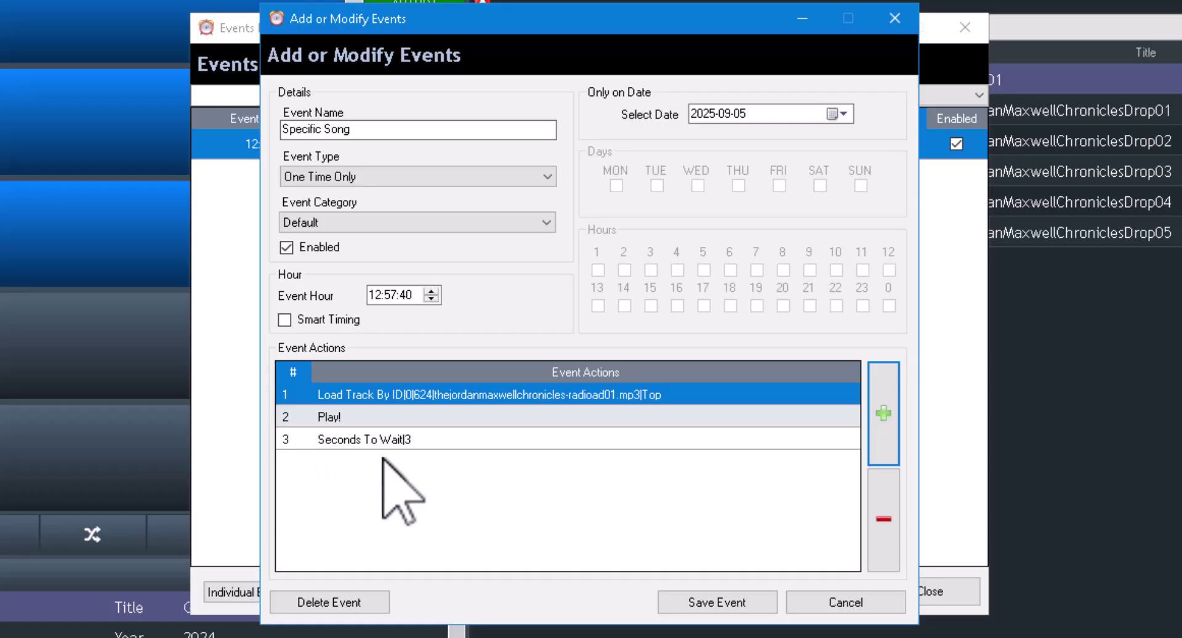
- Drag the Seconds To Wait 3 action above Play!, change the event time to 12:59:30, and save the event
left_click(292, 437)
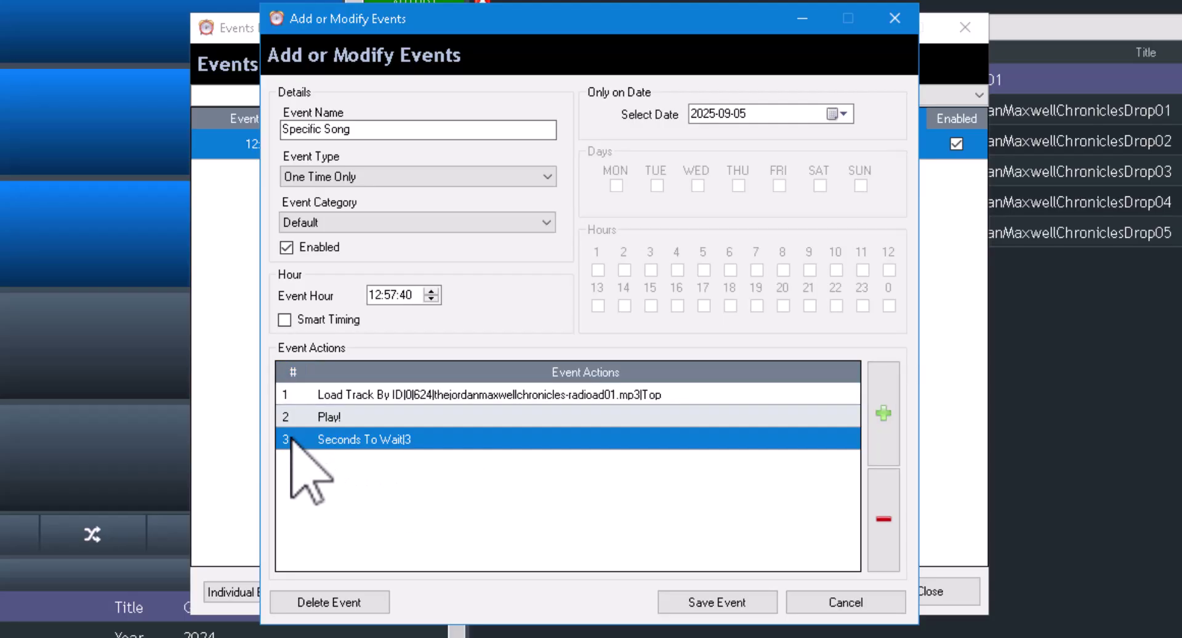
left_click_drag(290, 430, 294, 422)
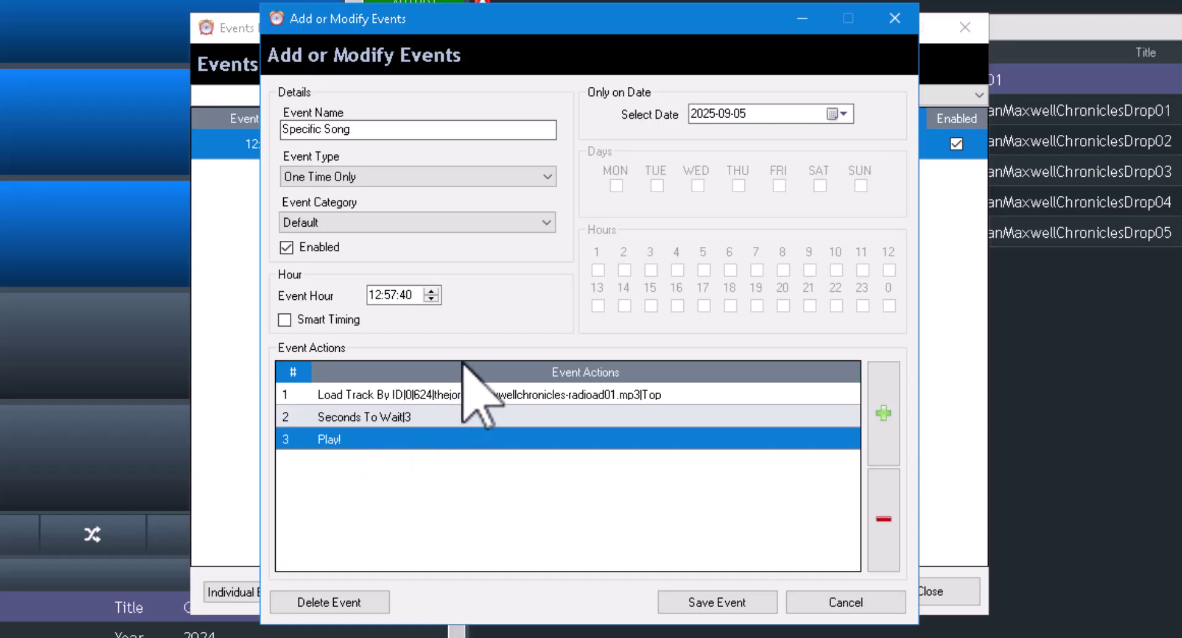
left_click(390, 295)
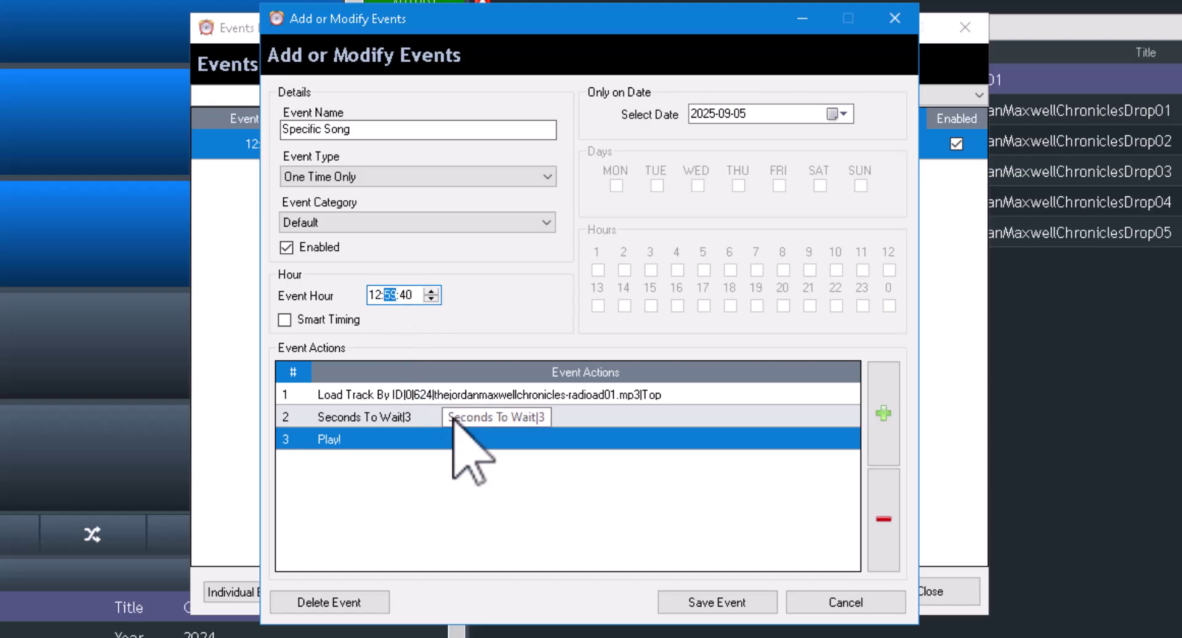
left_click(405, 294)
type("30")
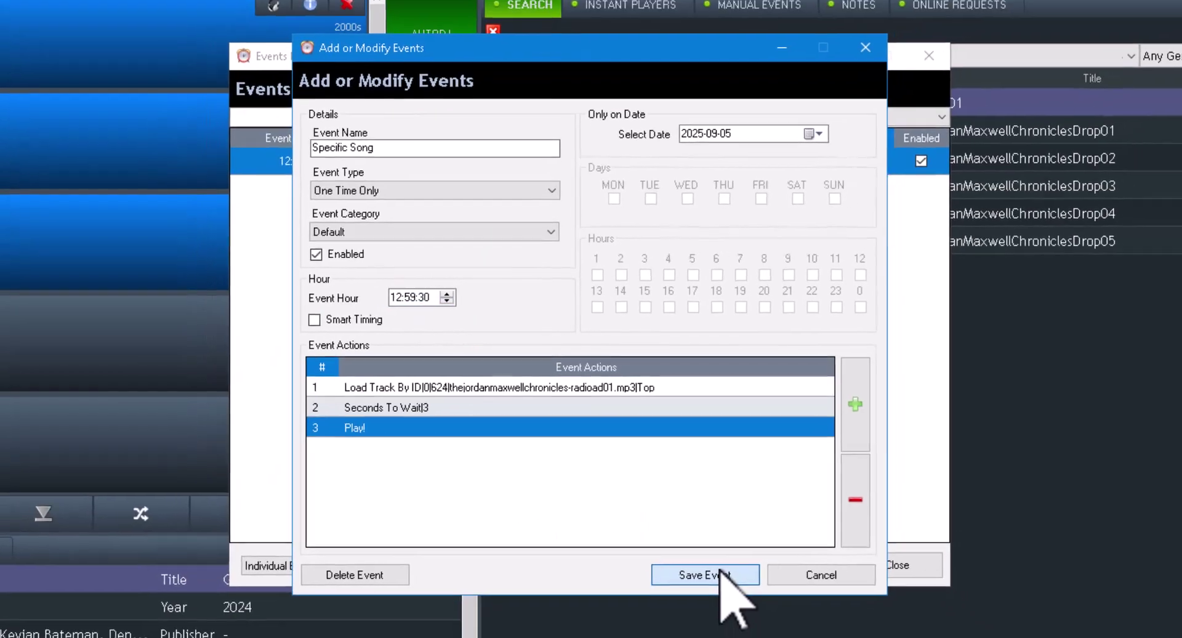
left_click(717, 602)
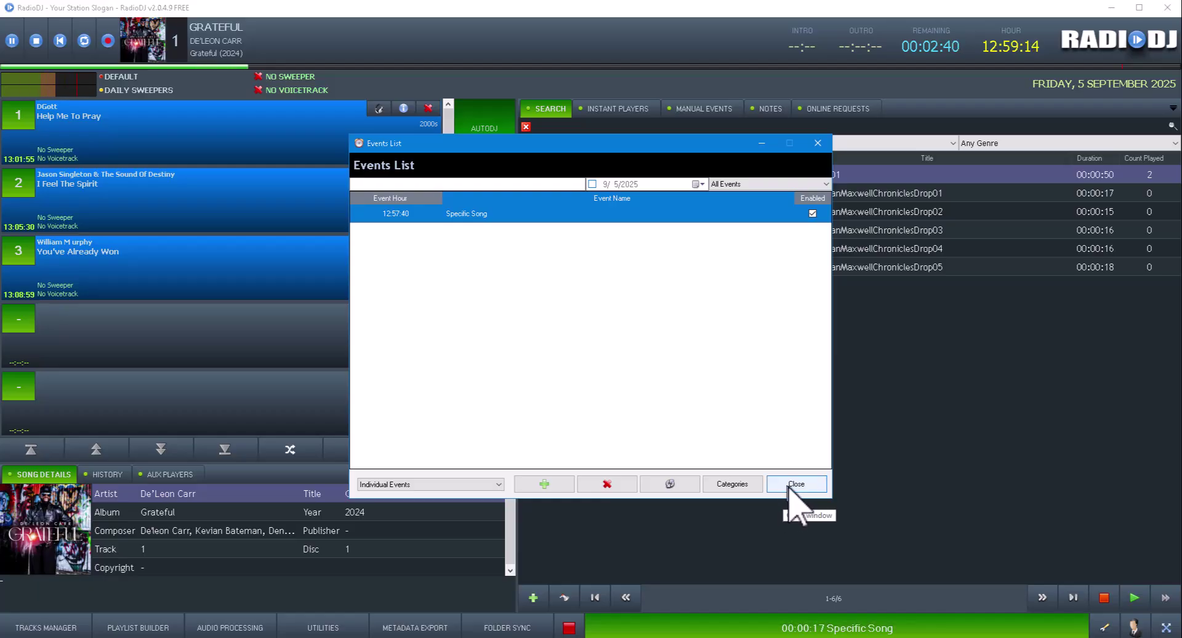
- Close the events list, reopen it from Next events to check for upcoming events, then close it
left_click(793, 485)
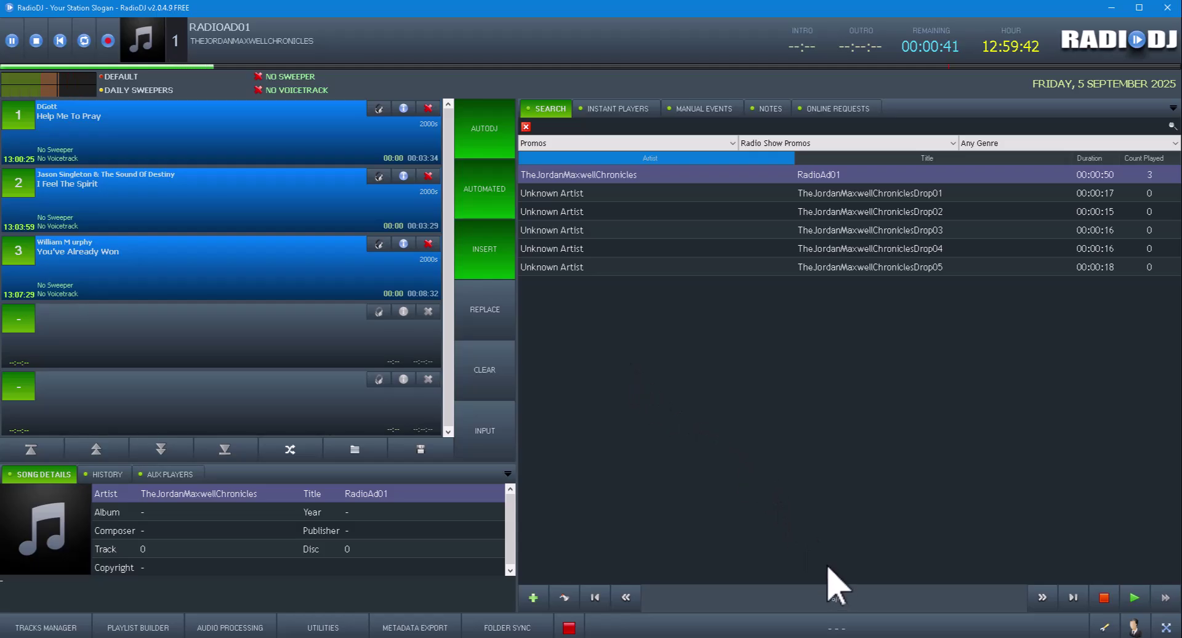
left_click(846, 627)
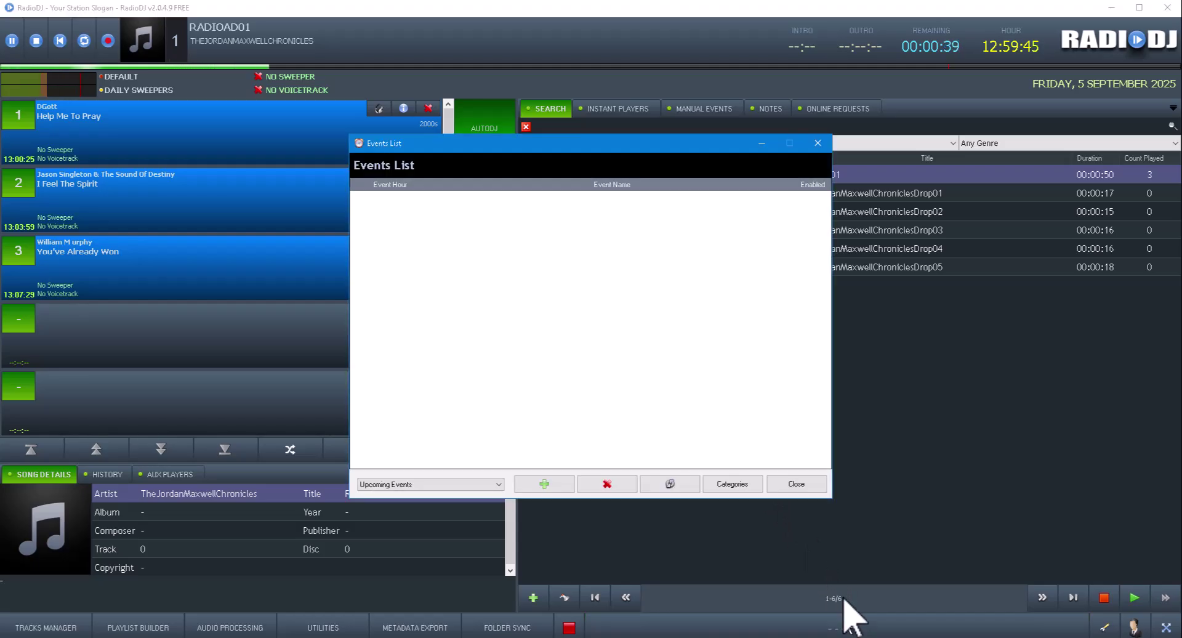
left_click(797, 484)
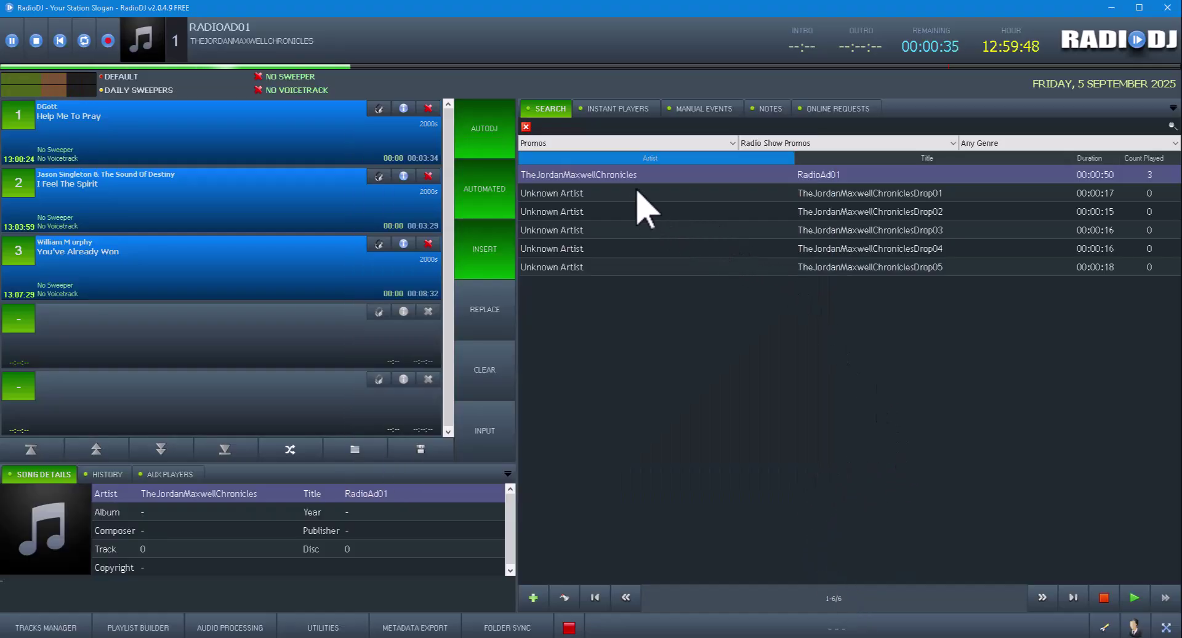
- Edit RadioAd01 to change its category from Promos to Jingles (Station Jingles) and save it
right_click(627, 175)
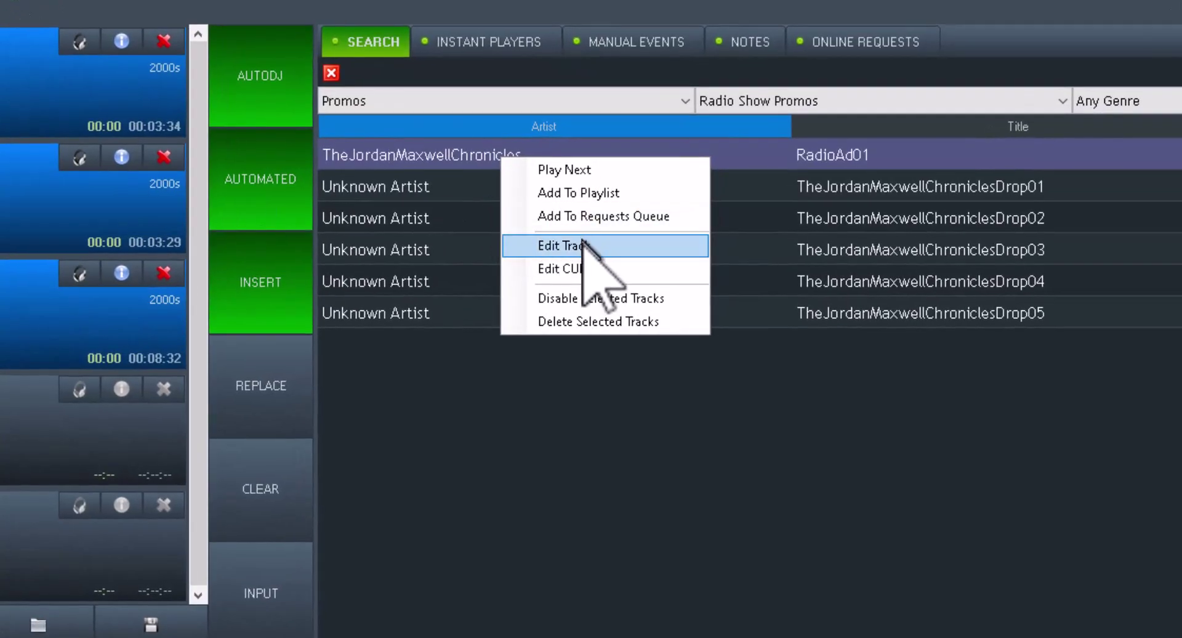
left_click(671, 227)
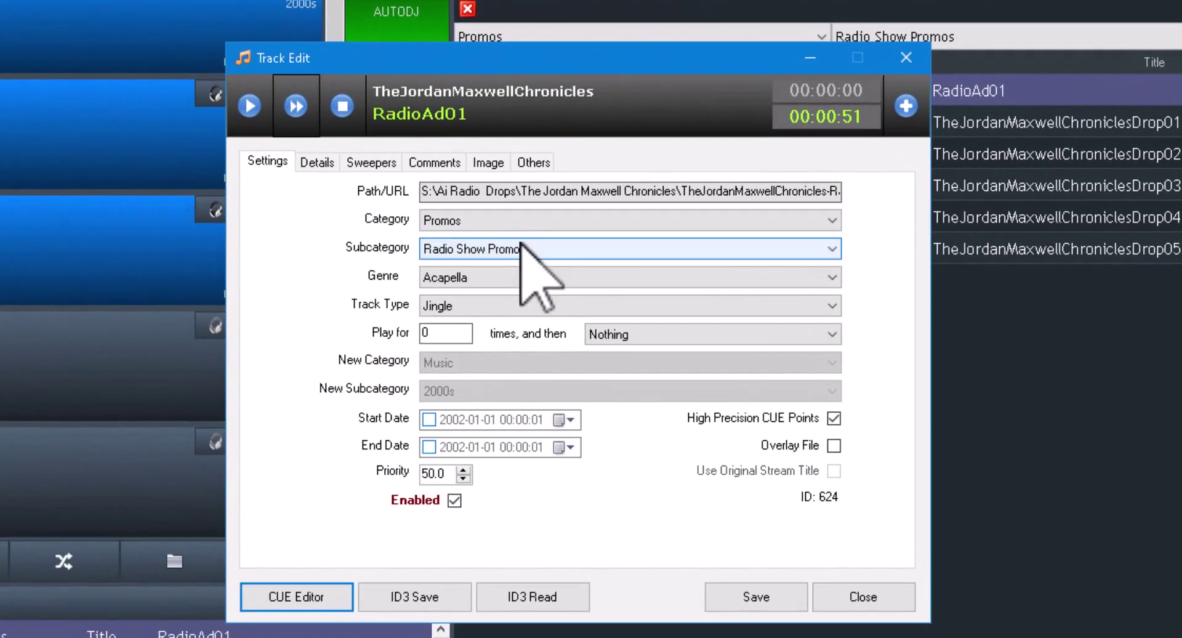
left_click(519, 248)
left_click(520, 248)
left_click(522, 222)
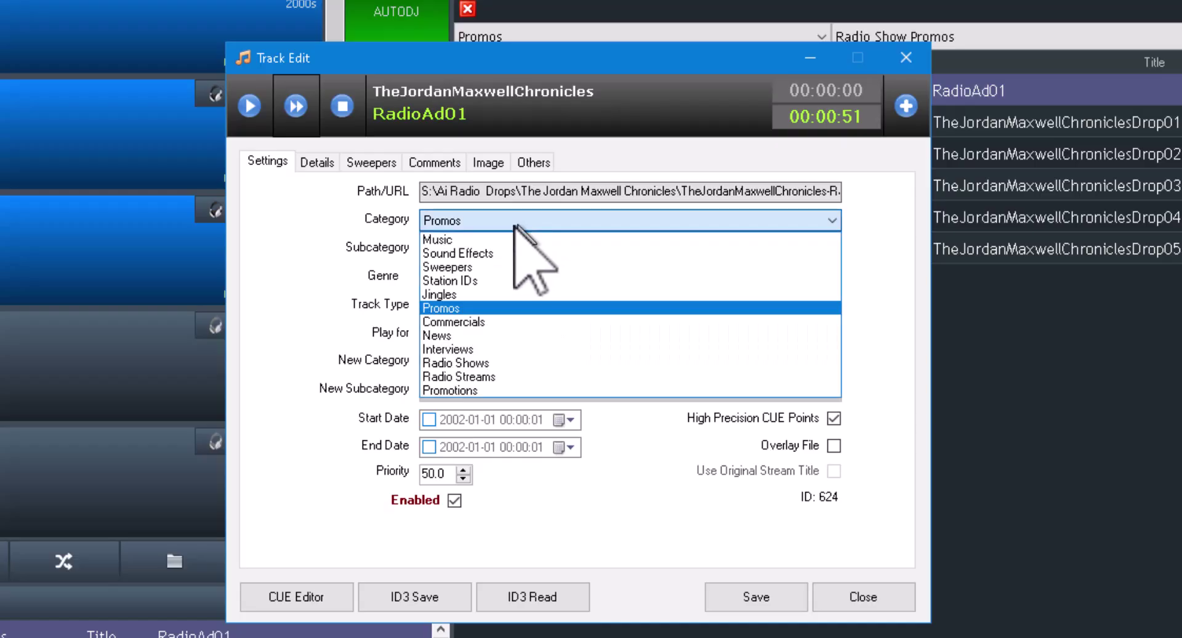
left_click(489, 294)
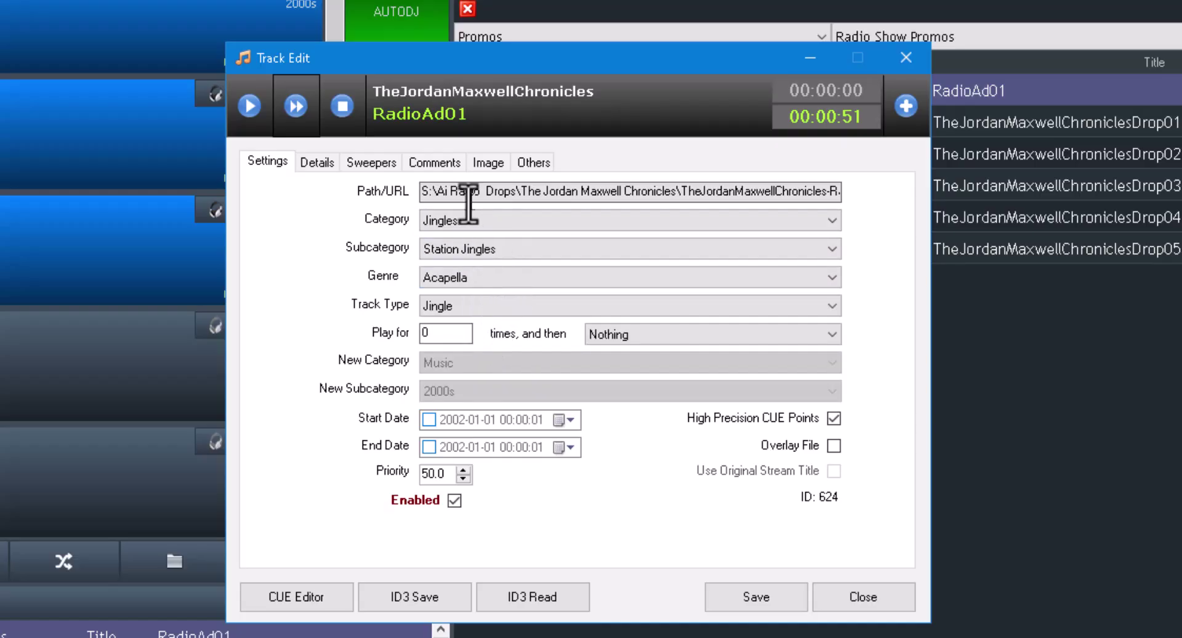
left_click(766, 597)
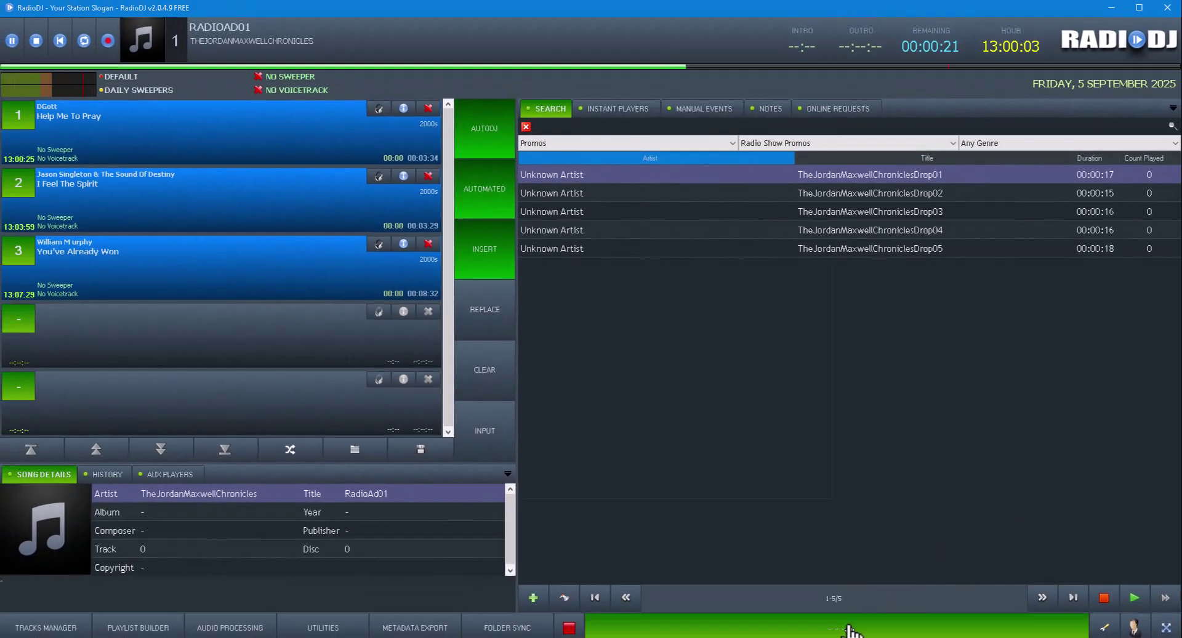
- Open Specific Song from the Individual Events filter, change its time to 13:00:30, and save it
left_click(474, 637)
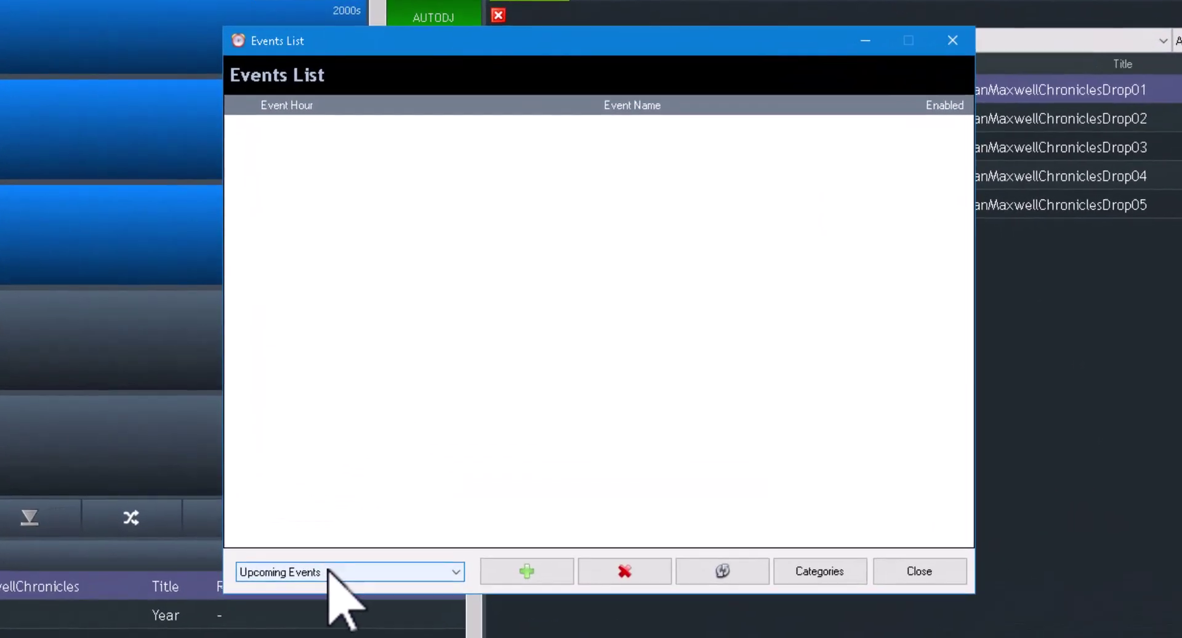
left_click(394, 524)
left_click(369, 557)
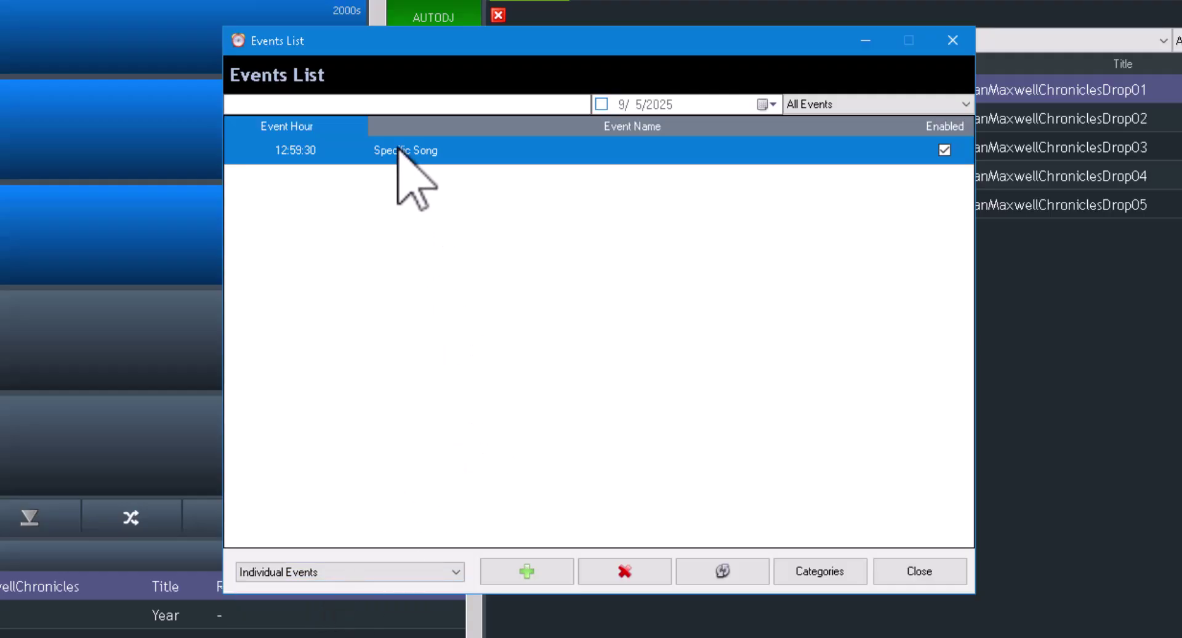
double_click(483, 154)
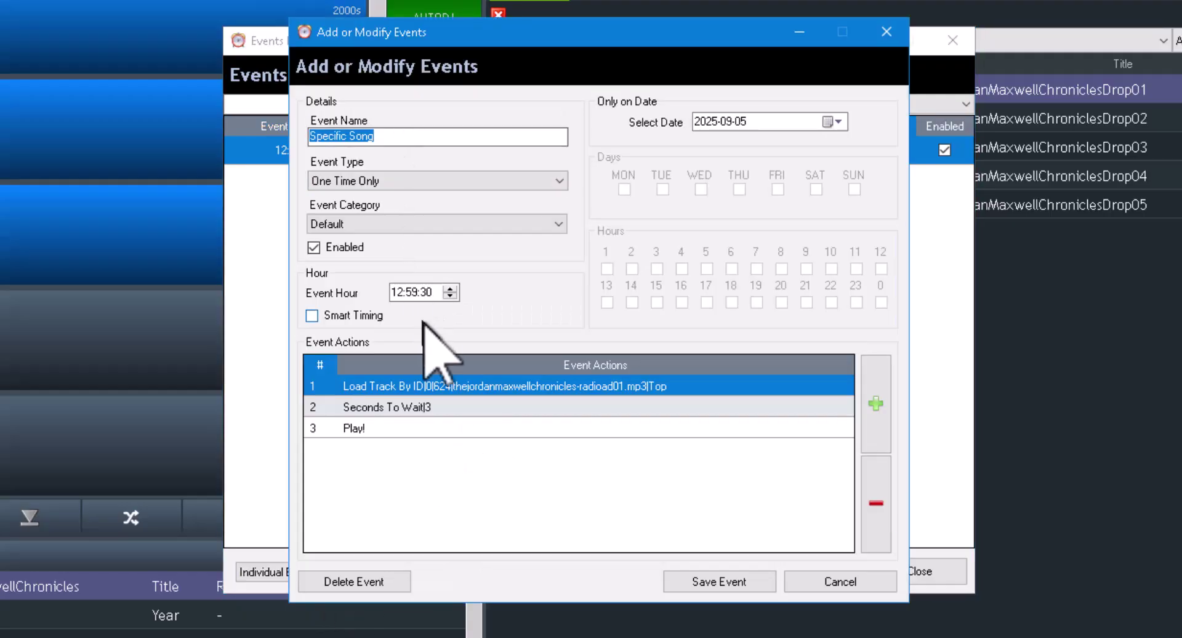
left_click(397, 292)
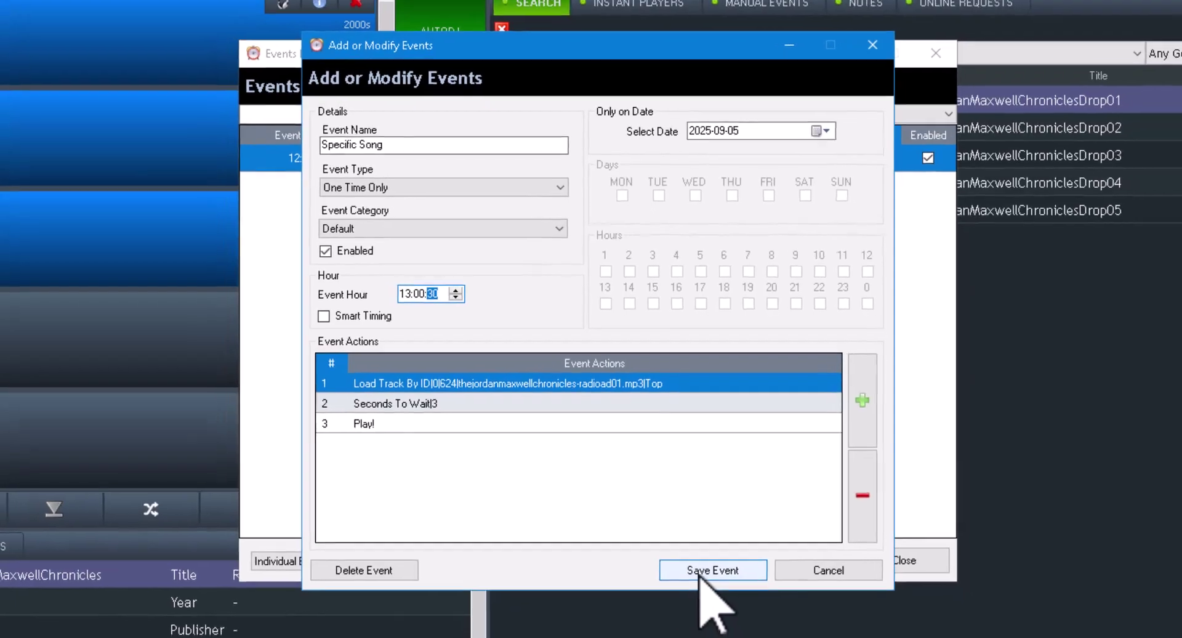
left_click(719, 581)
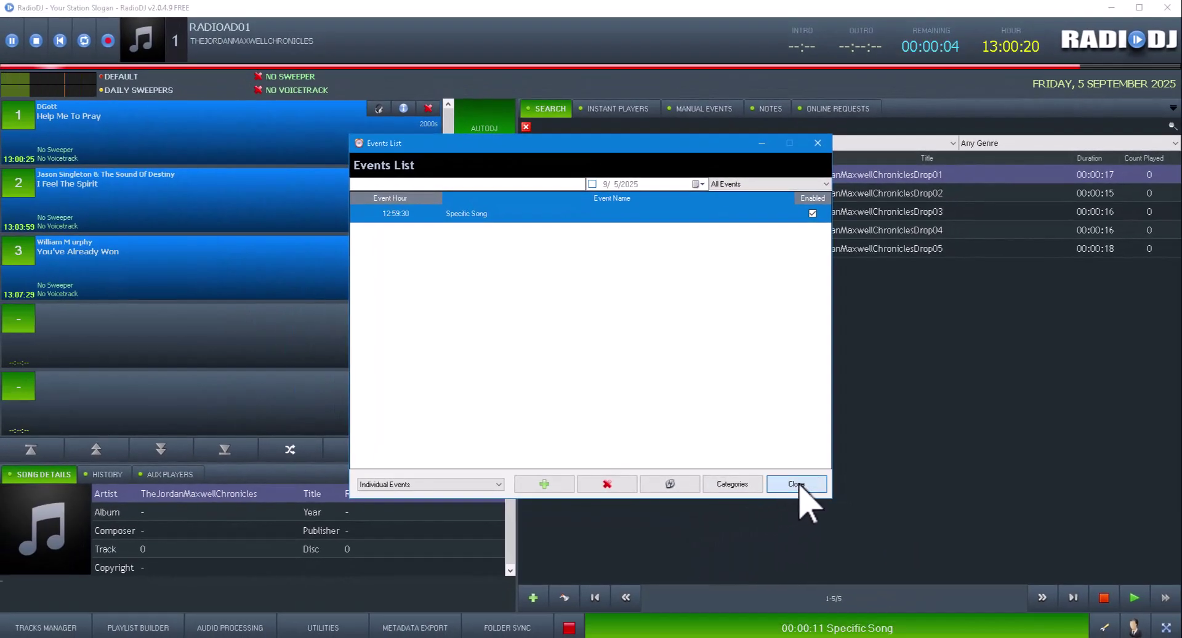
- Close the events list and let Specific Song fire at 13:00:30
left_click(797, 483)
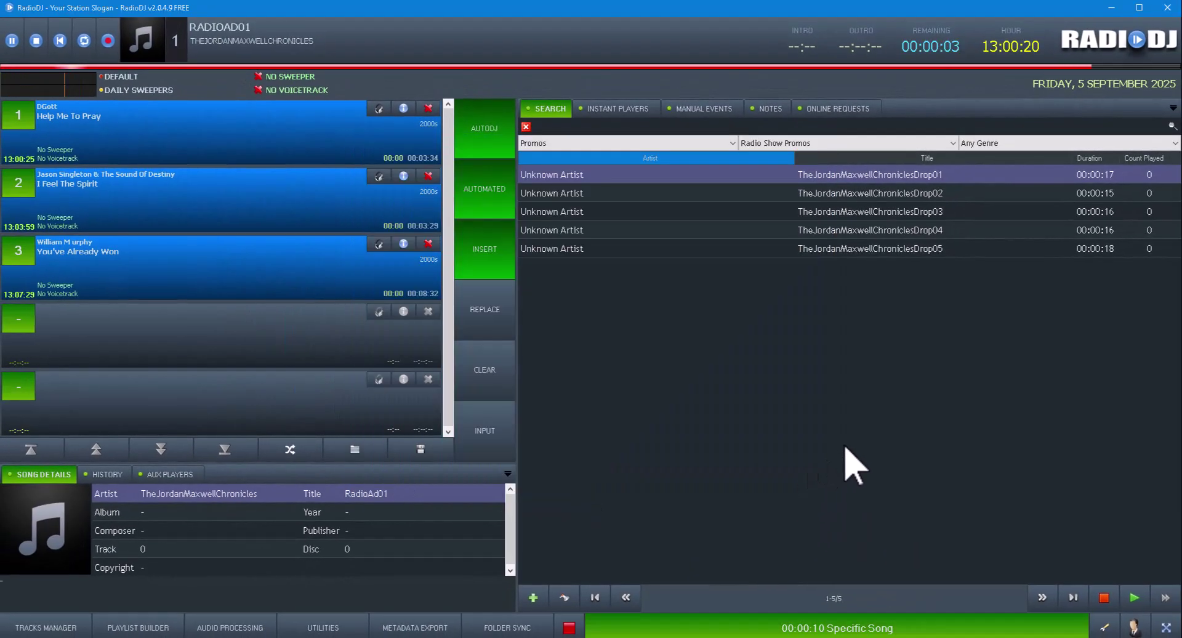